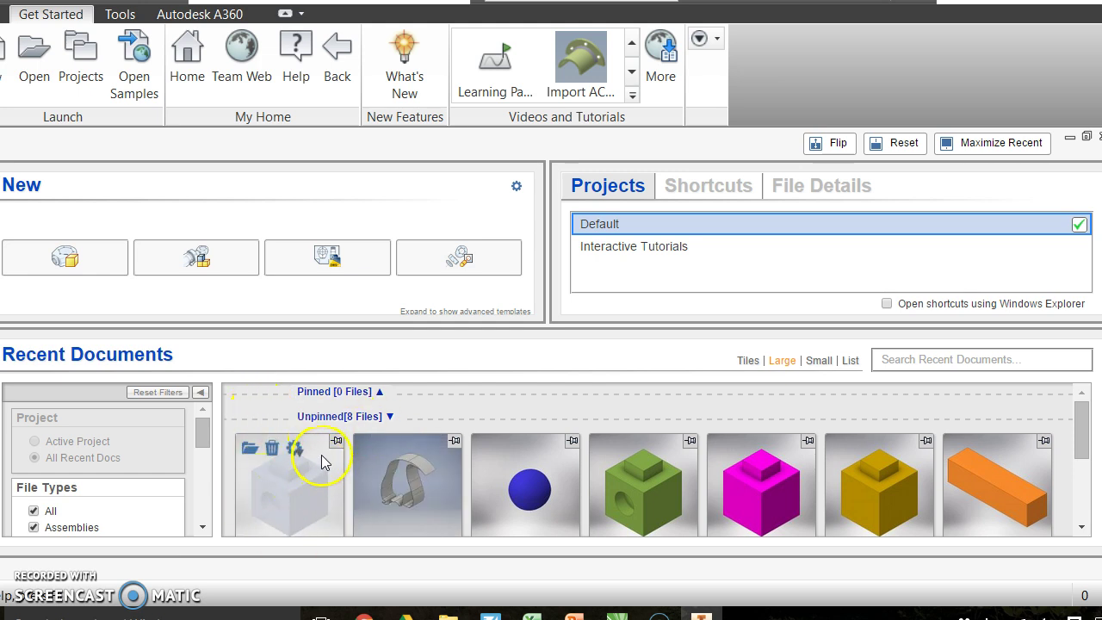
Open the part file JoeSchmoerectangle from the Documents folder.
{"action": "left_click", "coordinate": [33, 58]}
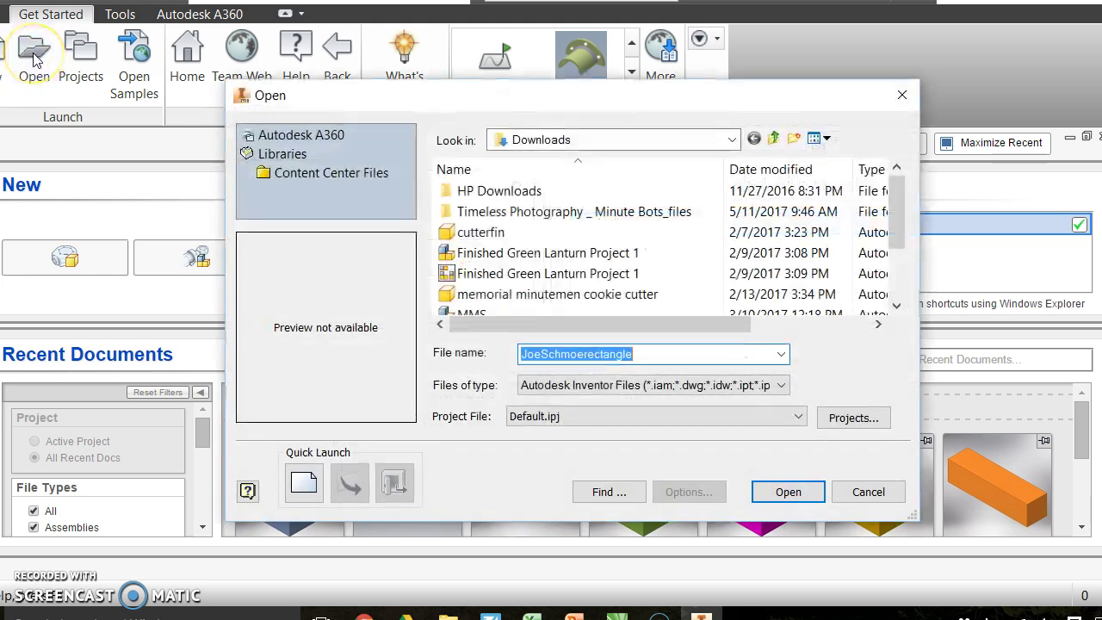
{"action": "left_click", "coordinate": [540, 143]}
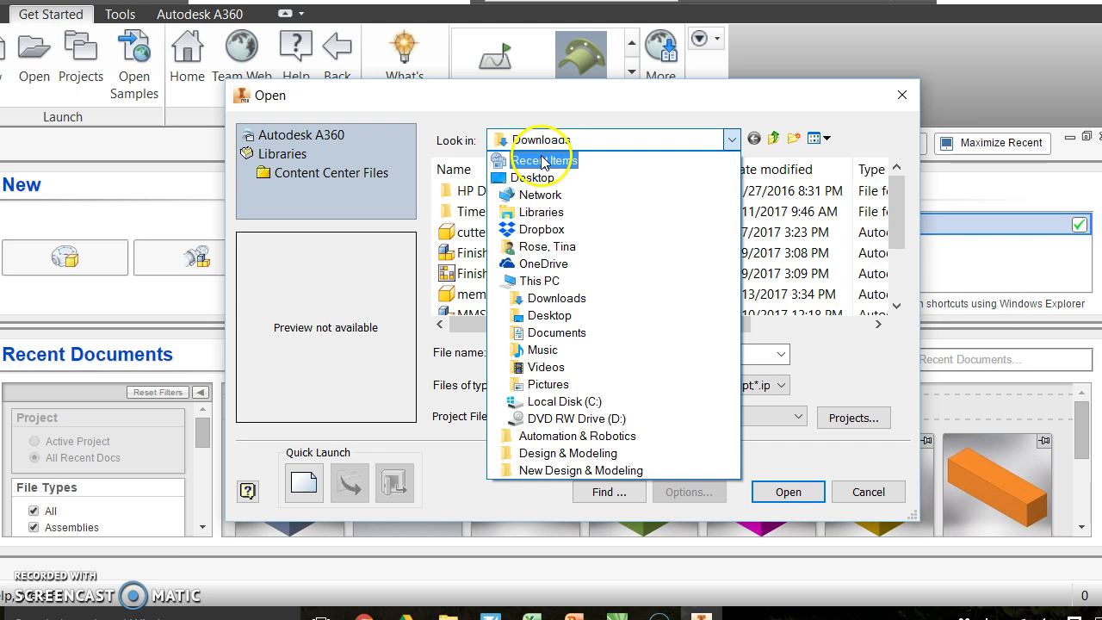
{"action": "left_click", "coordinate": [574, 341]}
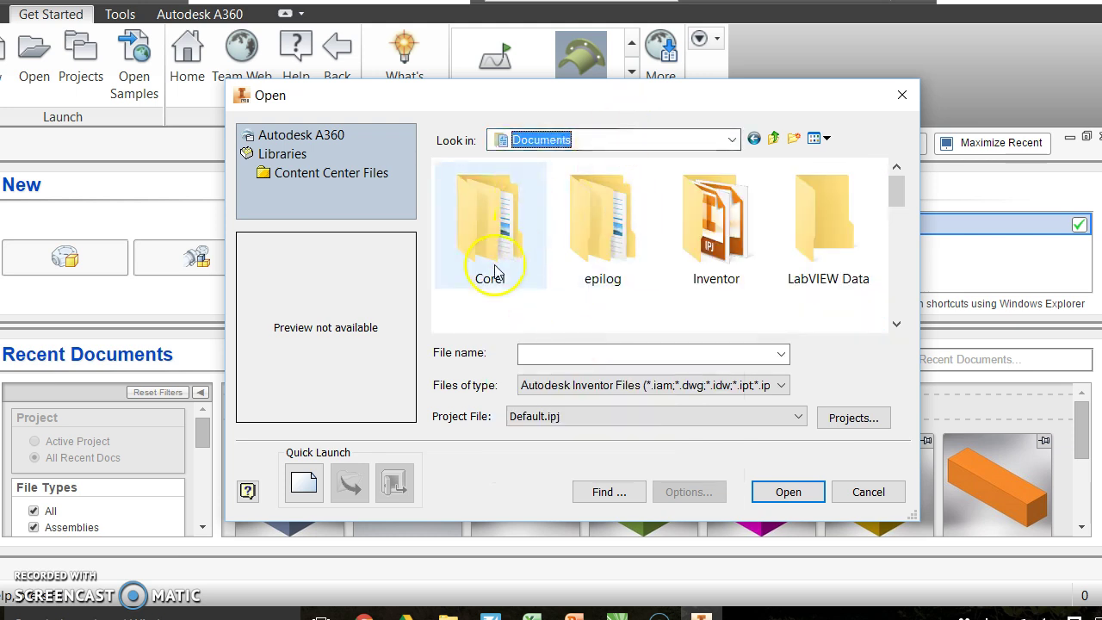
{"action": "scroll", "coordinate": [663, 275], "scroll_direction": "down", "scroll_amount": 1}
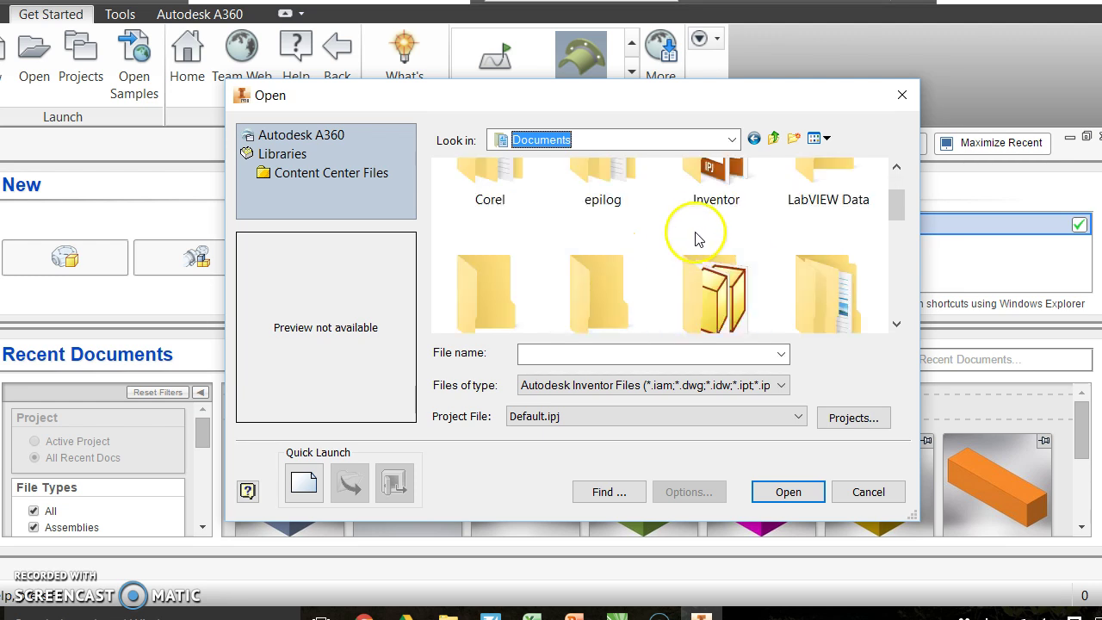
{"action": "scroll", "coordinate": [696, 233], "scroll_direction": "down", "scroll_amount": 4}
{"action": "scroll", "coordinate": [698, 235], "scroll_direction": "down", "scroll_amount": 3}
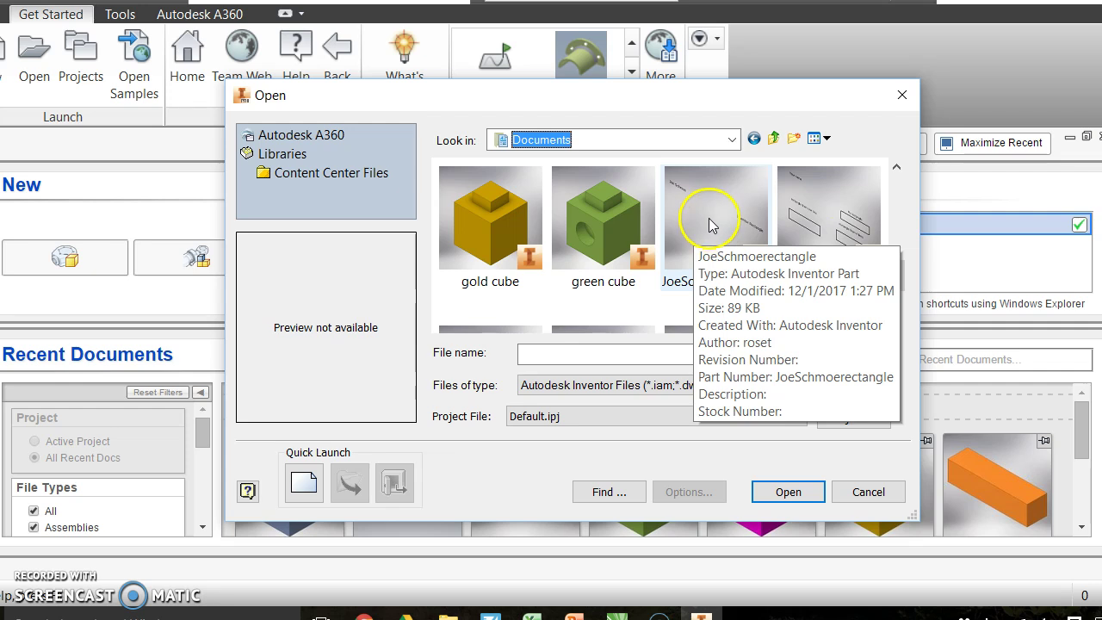
{"action": "double_click", "coordinate": [710, 227]}
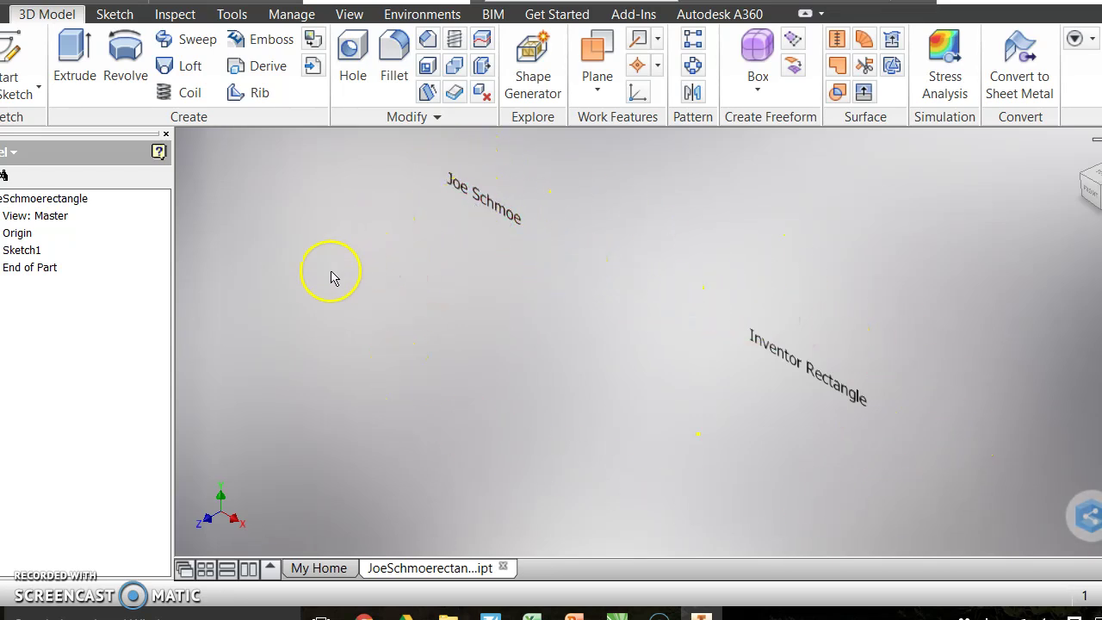
Open Sketch1 of the part for editing.
{"action": "left_click", "coordinate": [39, 251]}
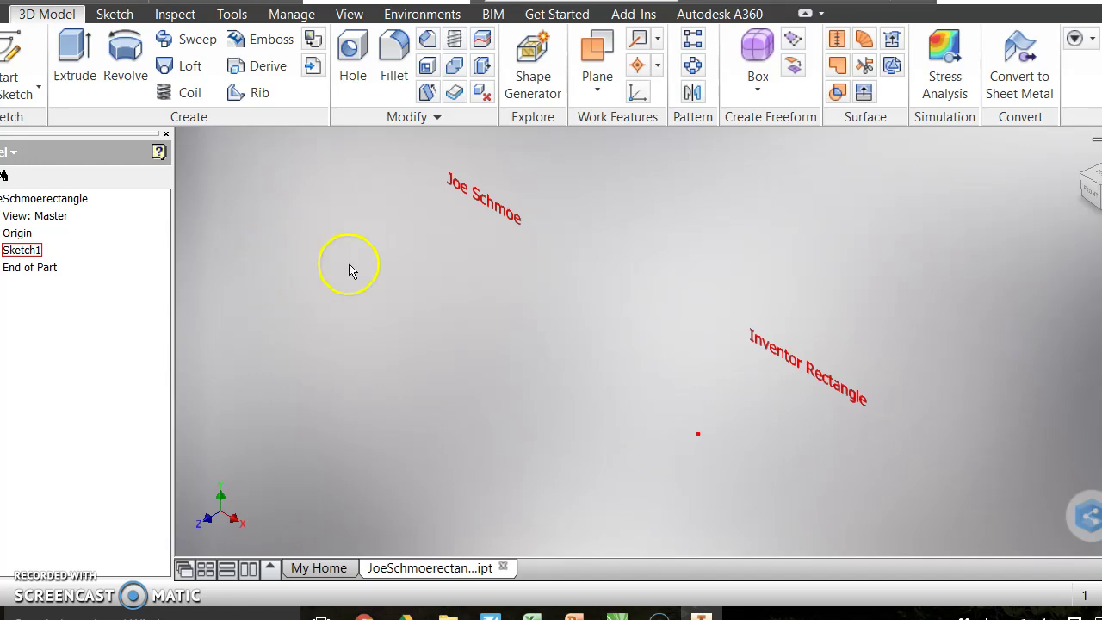
{"action": "left_click", "coordinate": [556, 300]}
{"action": "left_click_drag", "start_coordinate": [404, 1], "coordinate": [433, 32]}
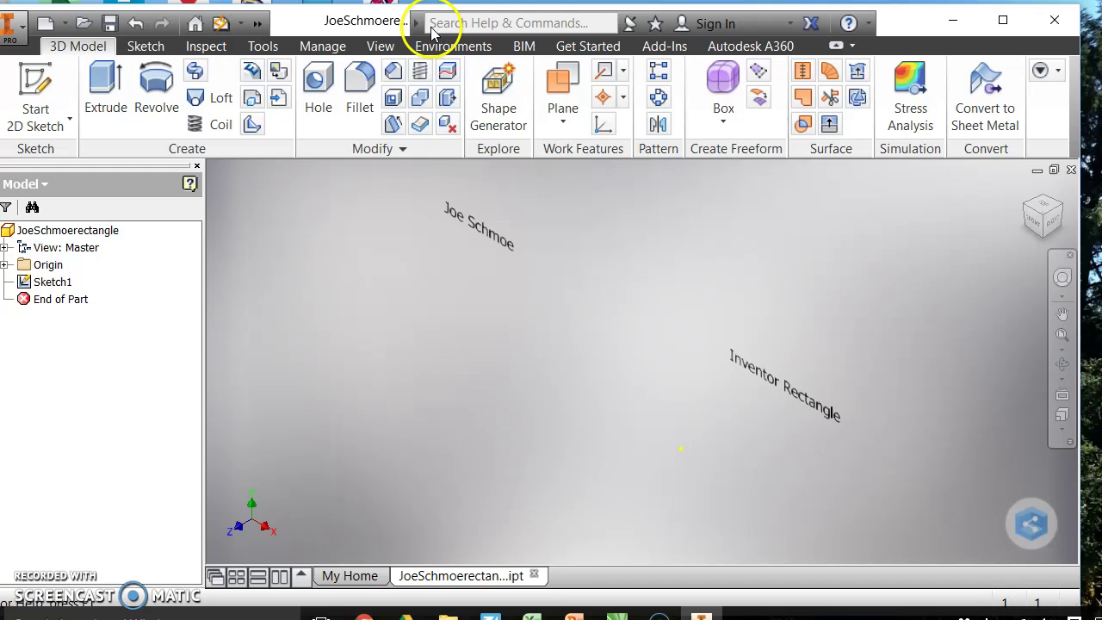
{"action": "left_click", "coordinate": [60, 229]}
{"action": "left_click", "coordinate": [130, 284]}
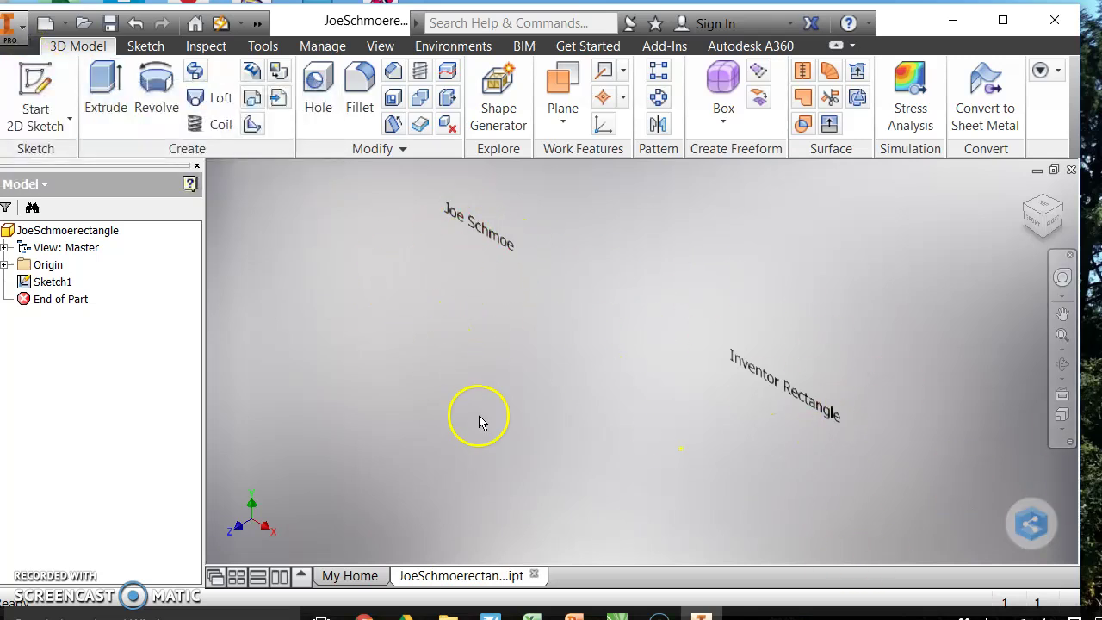
{"action": "right_click", "coordinate": [29, 287]}
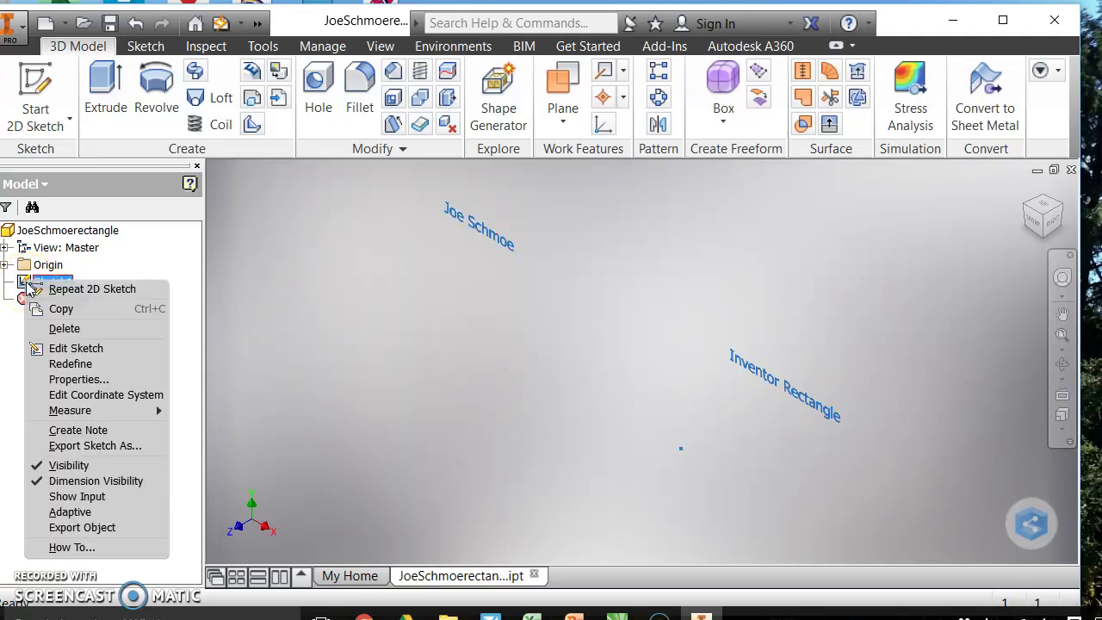
{"action": "left_click", "coordinate": [86, 349]}
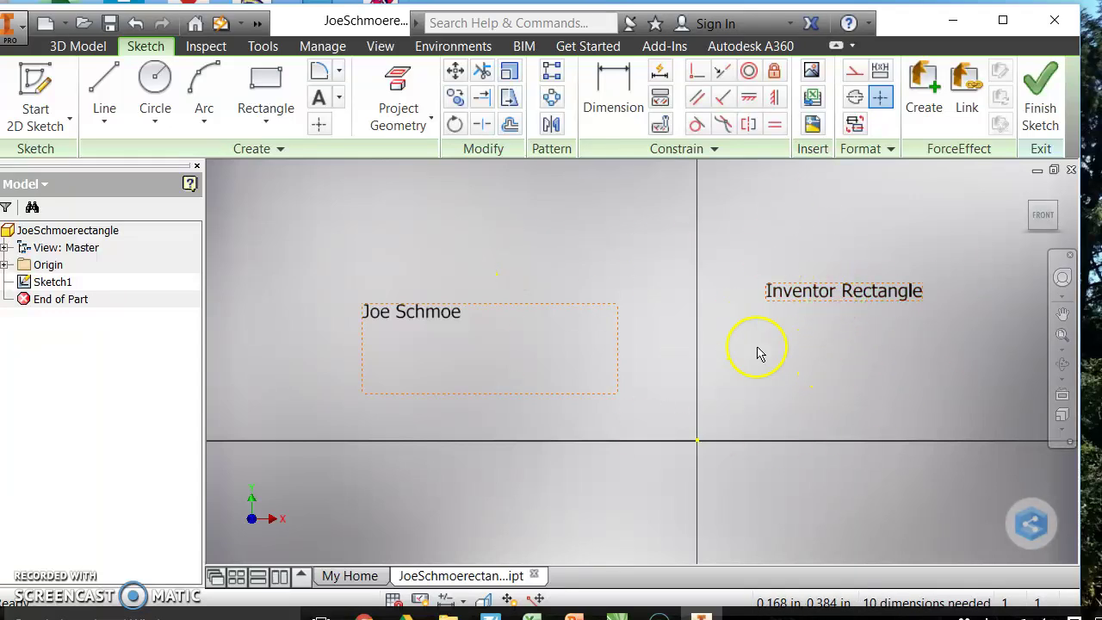
Draw a two-point rectangle directly below the "Inventor Rectangle" label in the sketch and end the command.
{"action": "middle_click_drag", "start_coordinate": [697, 421], "coordinate": [601, 379]}
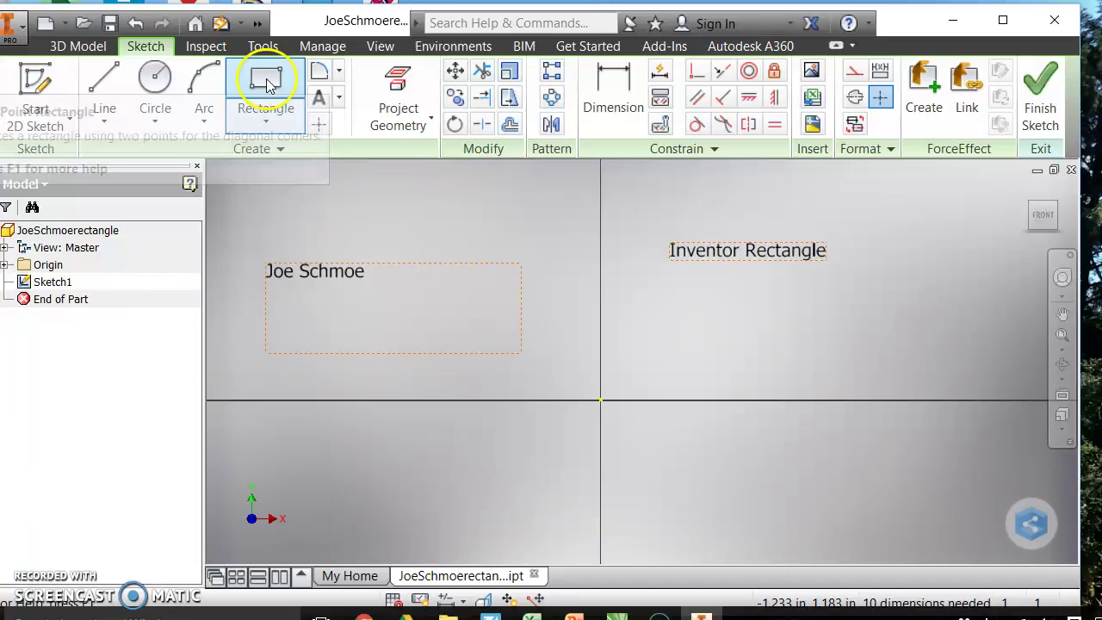
{"action": "left_click", "coordinate": [269, 124]}
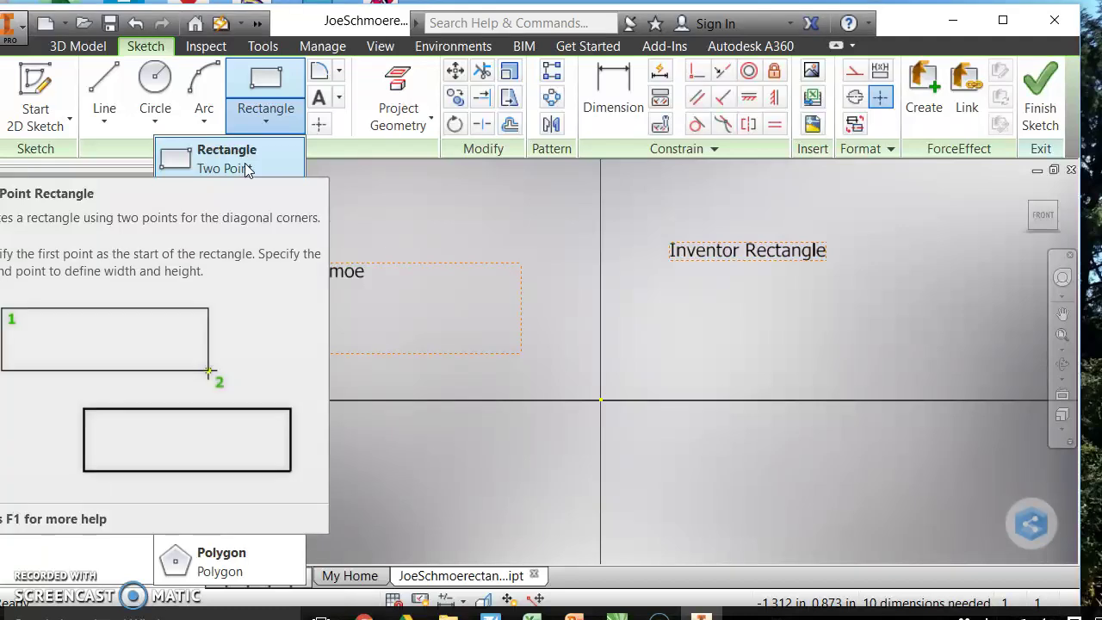
{"action": "left_click", "coordinate": [245, 166]}
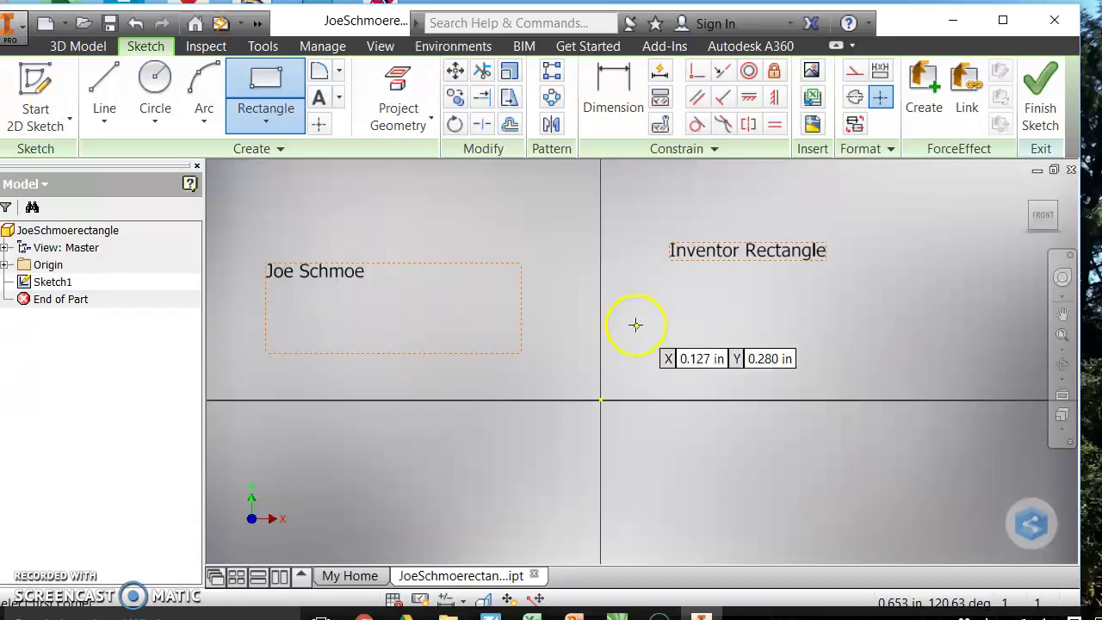
{"action": "left_click", "coordinate": [636, 283]}
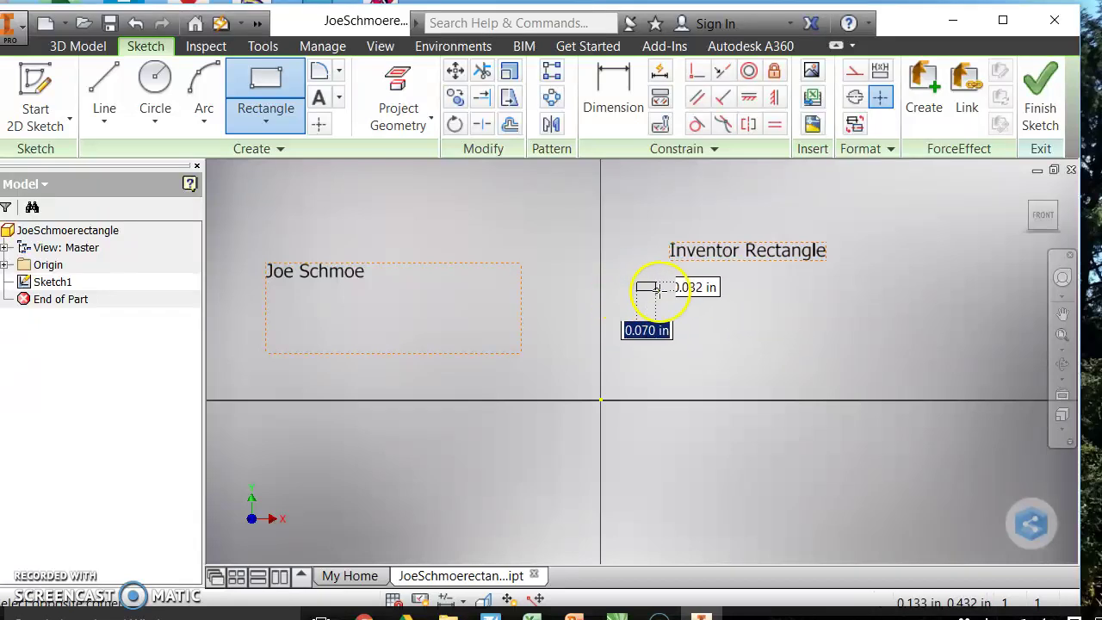
{"action": "left_click", "coordinate": [988, 367]}
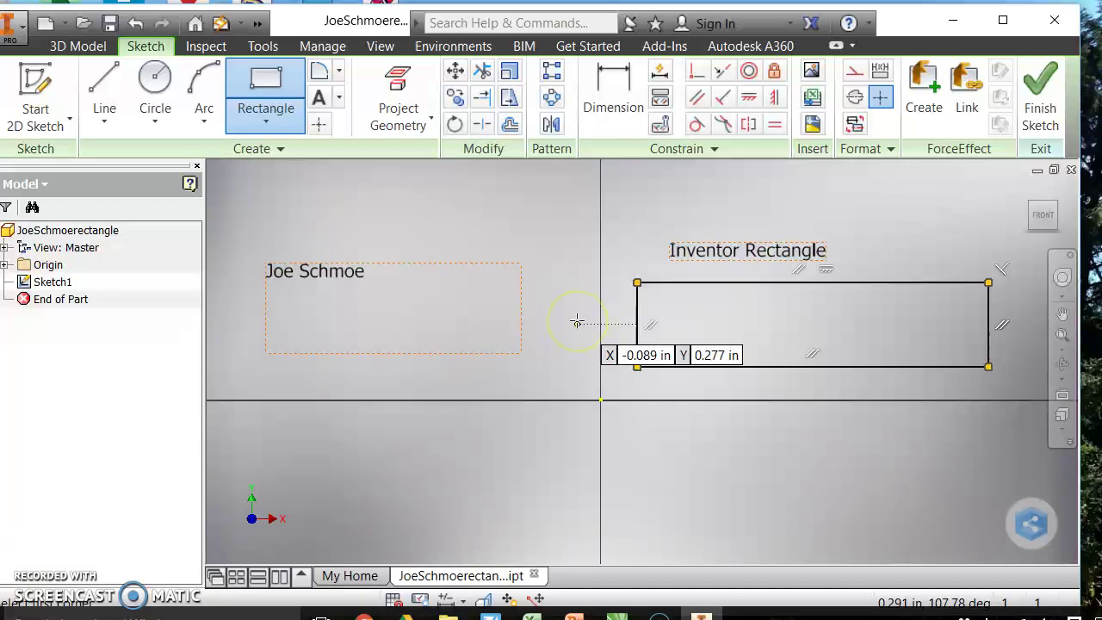
{"action": "right_click", "coordinate": [698, 387]}
{"action": "left_click", "coordinate": [770, 387]}
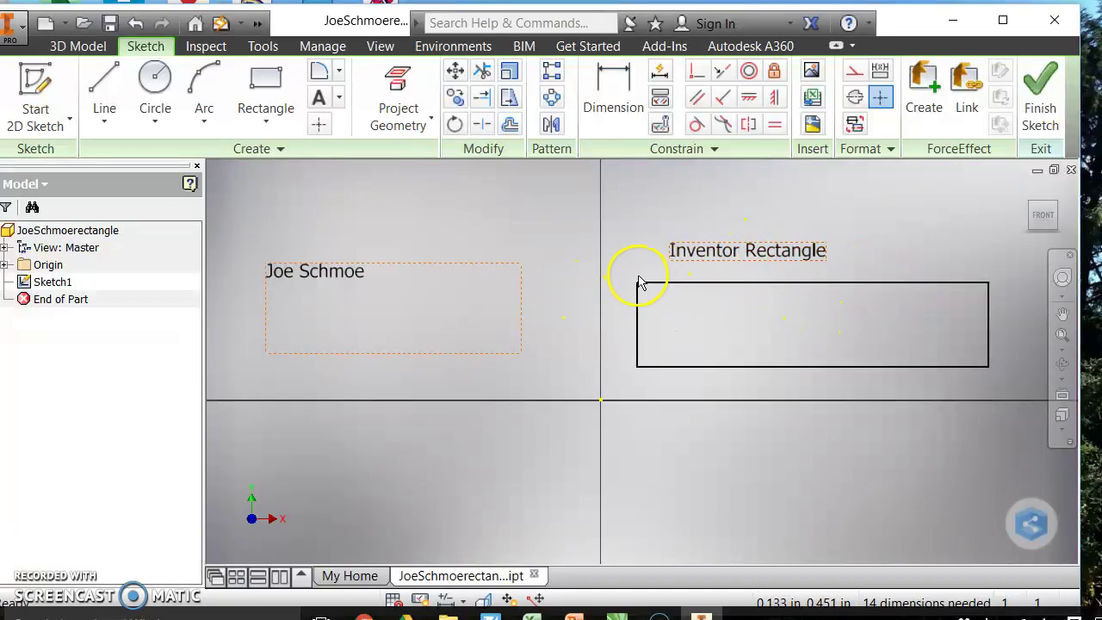
Add a sketch text box reading "Rectangle from one line" below the horizontal axis, under the name text.
{"action": "middle_click_drag", "start_coordinate": [584, 396], "coordinate": [669, 307]}
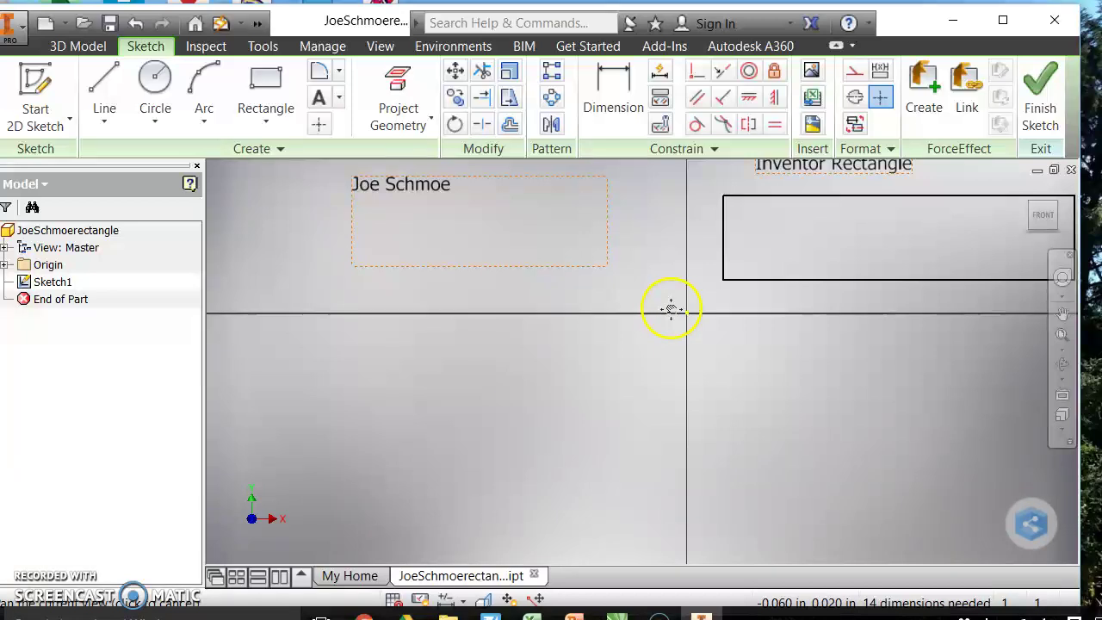
{"action": "left_click", "coordinate": [319, 97]}
{"action": "left_click_drag", "start_coordinate": [290, 337], "coordinate": [586, 394]}
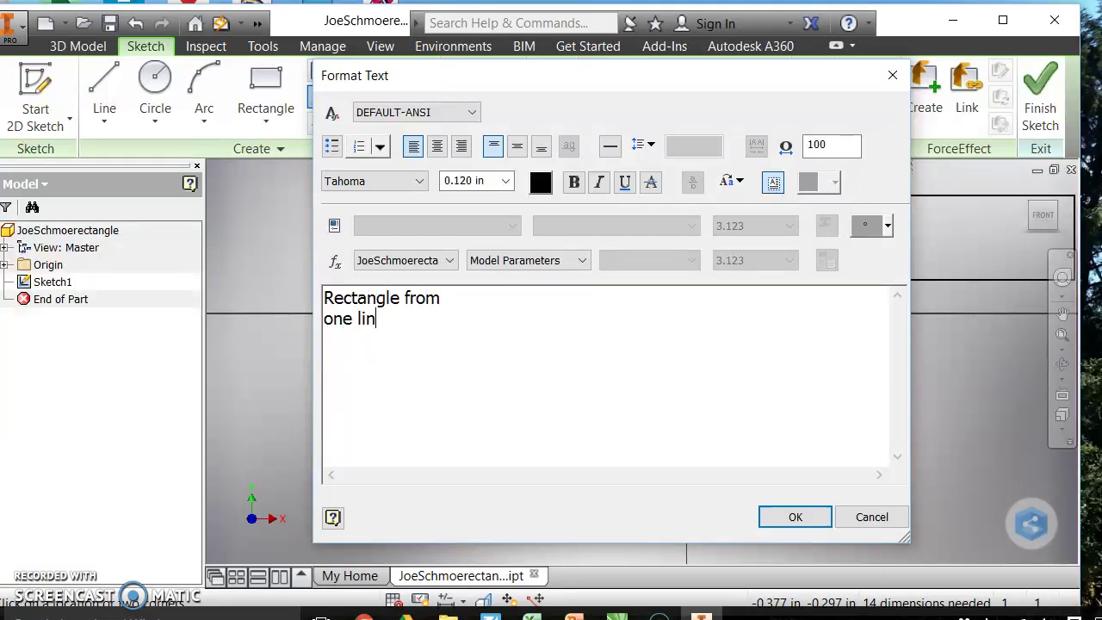
Set the size of the "Rectangle from one line" text to 0.05 in and accept the text.
{"action": "left_click_drag", "start_coordinate": [386, 318], "coordinate": [318, 301]}
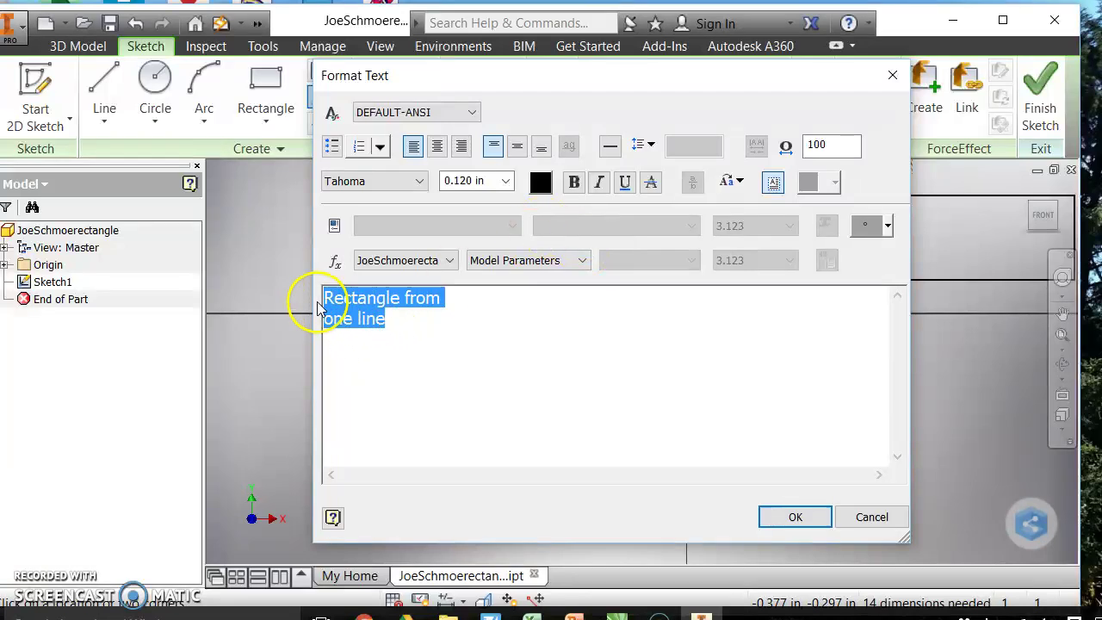
{"action": "left_click", "coordinate": [465, 181]}
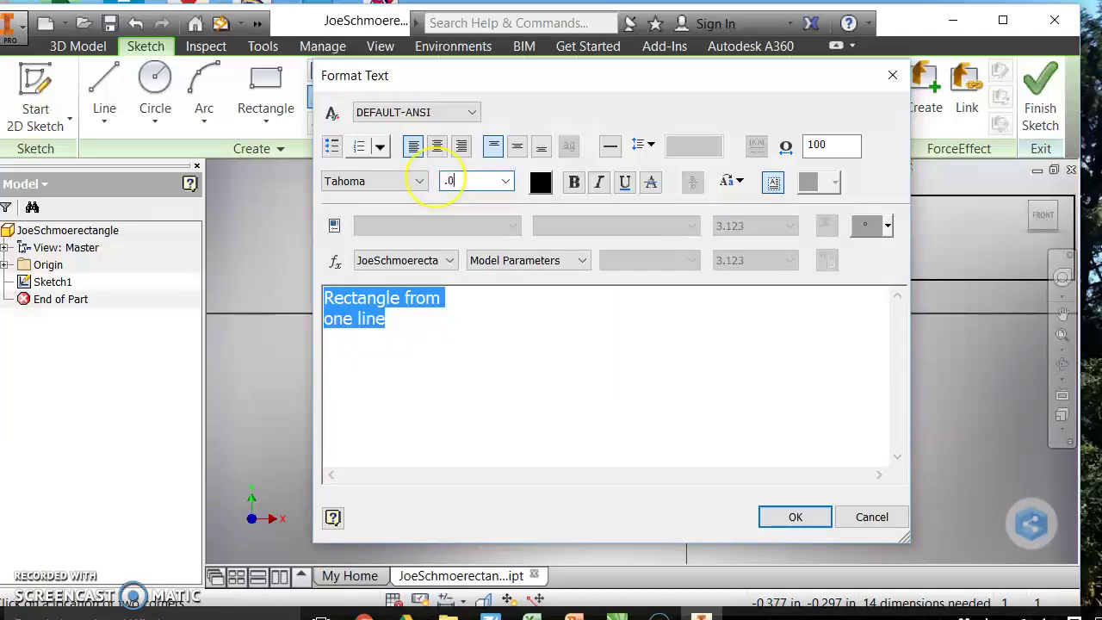
{"action": "type", "text": ".05"}
{"action": "left_click", "coordinate": [479, 303]}
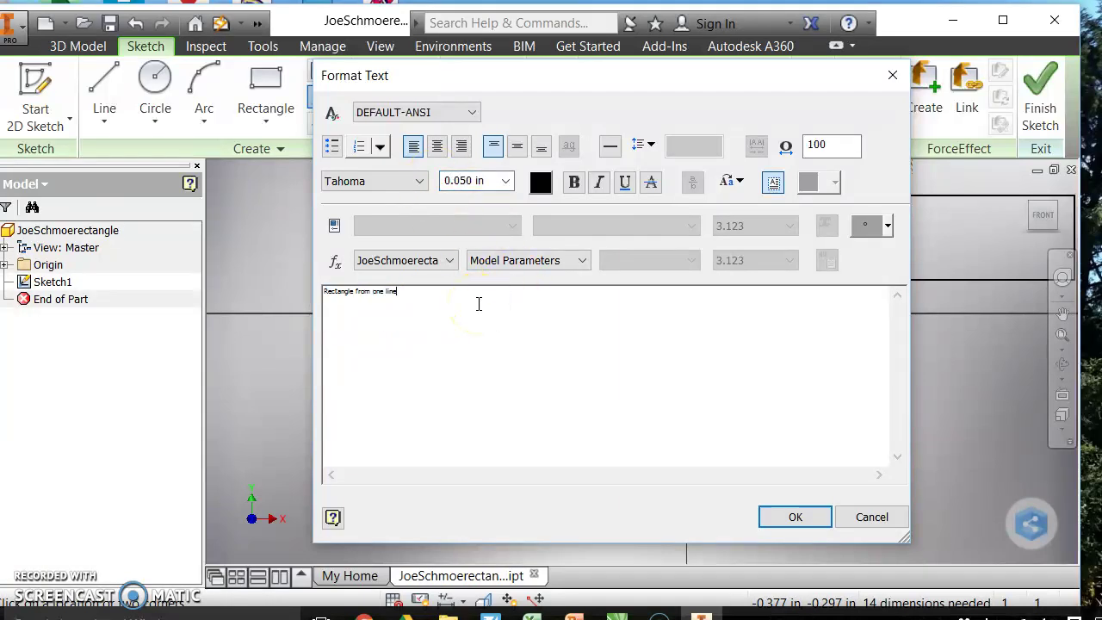
{"action": "left_click", "coordinate": [483, 181]}
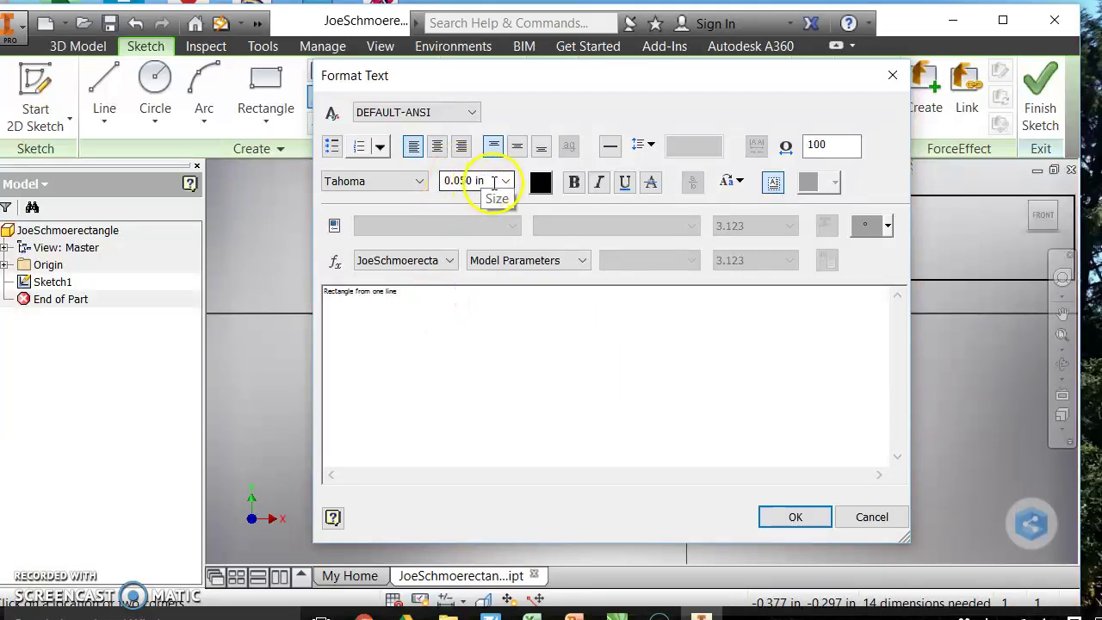
{"action": "left_click", "coordinate": [407, 307]}
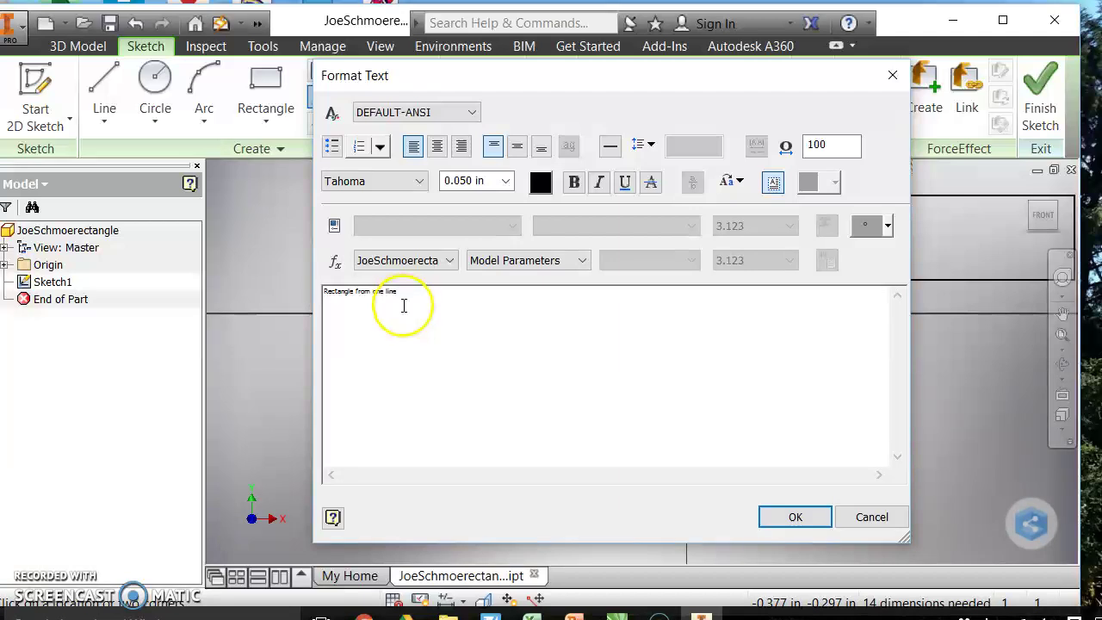
{"action": "left_click", "coordinate": [796, 517]}
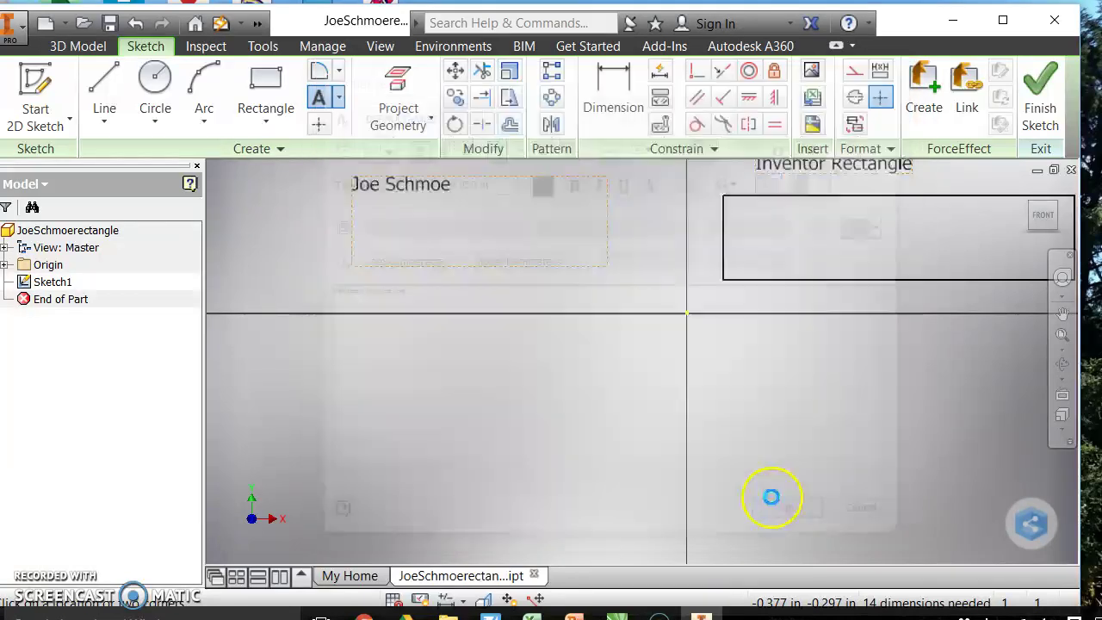
Draw a closed rectangle of about 1.09 by 0.33 in with the Line tool below the "Rectangle from one line" label.
{"action": "left_click", "coordinate": [105, 85]}
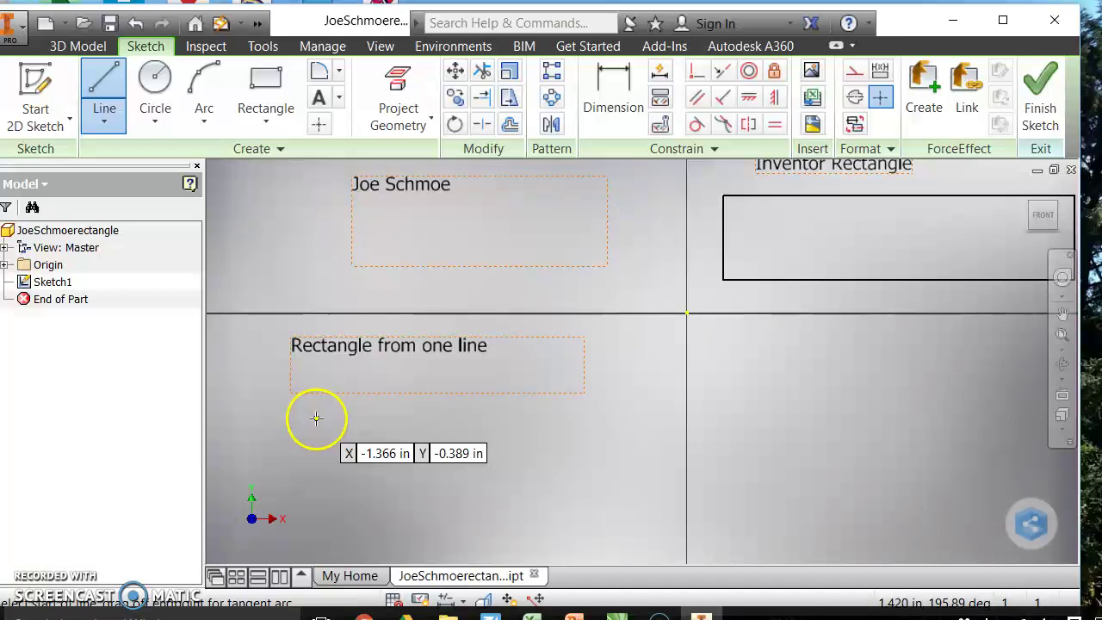
{"action": "left_click", "coordinate": [315, 422]}
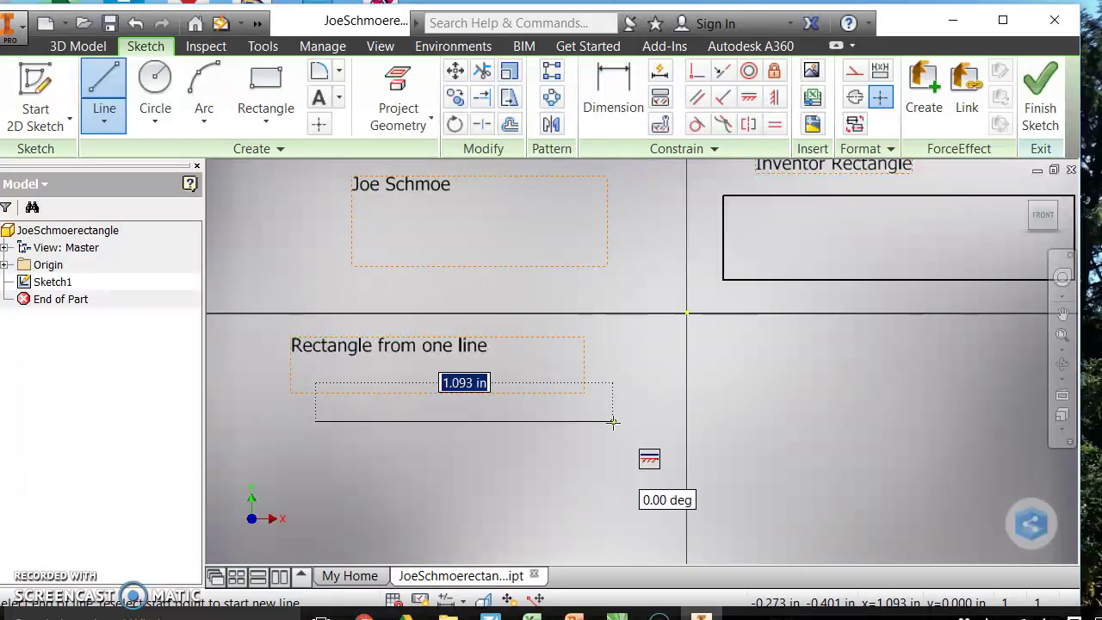
{"action": "left_click", "coordinate": [612, 421]}
{"action": "left_click", "coordinate": [608, 511]}
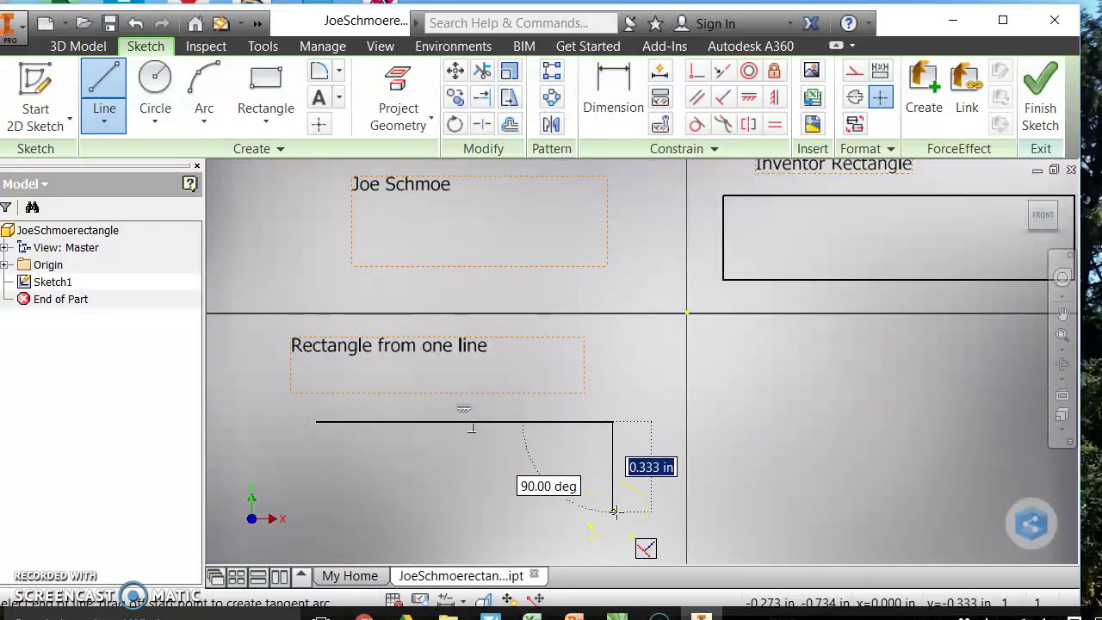
{"action": "left_click", "coordinate": [615, 511]}
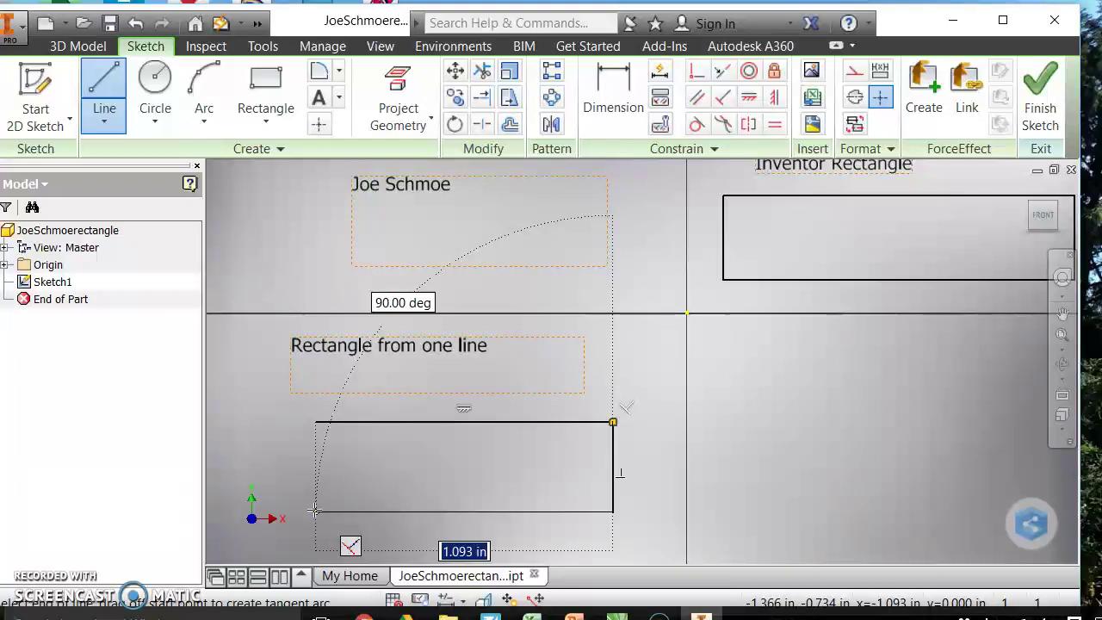
{"action": "left_click_drag", "start_coordinate": [316, 510], "coordinate": [317, 422]}
{"action": "left_click", "coordinate": [318, 514]}
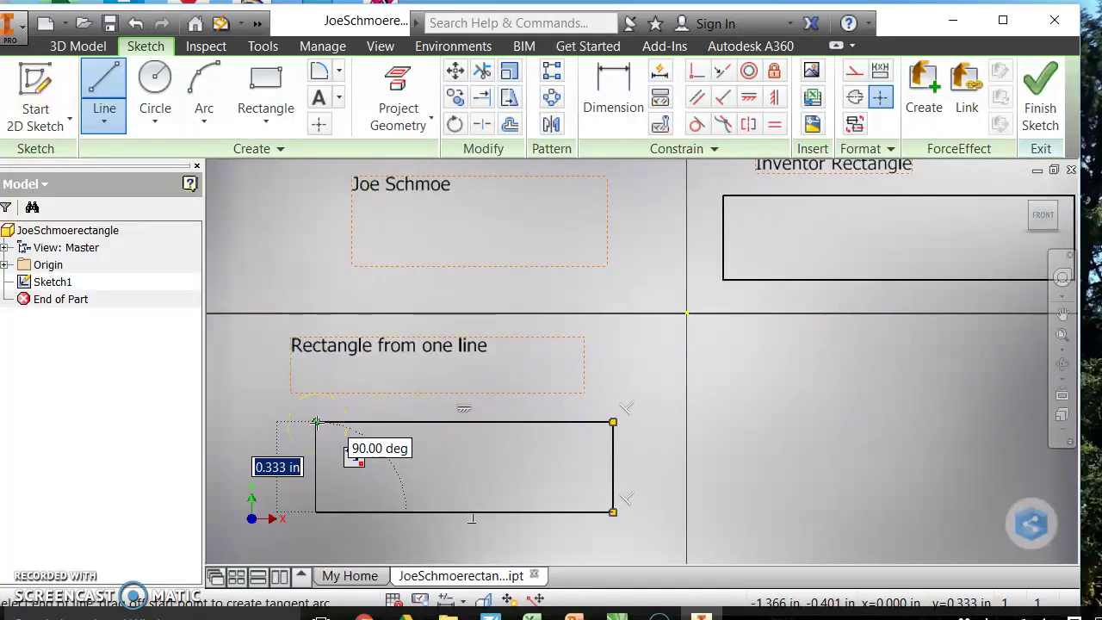
{"action": "left_click_drag", "start_coordinate": [317, 422], "coordinate": [315, 421]}
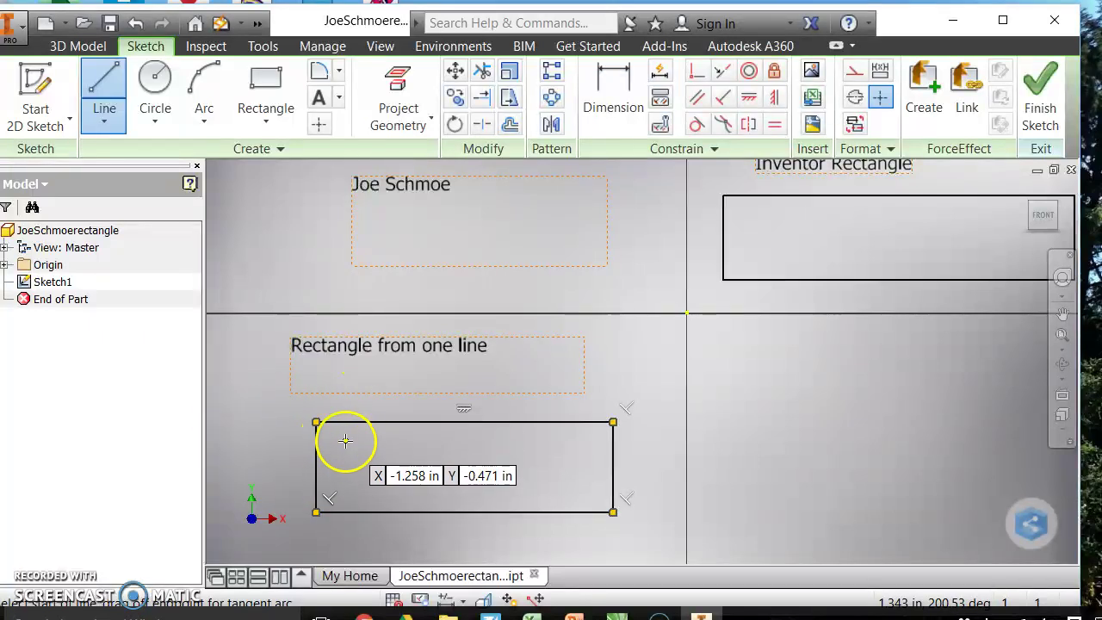
{"action": "right_click", "coordinate": [263, 439]}
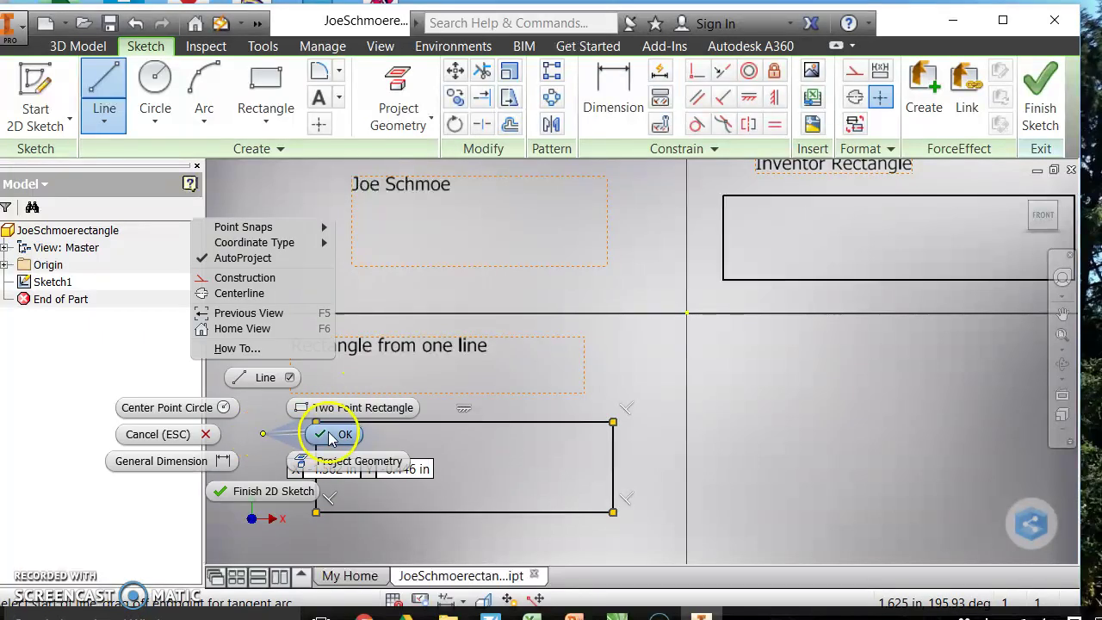
{"action": "left_click", "coordinate": [328, 436]}
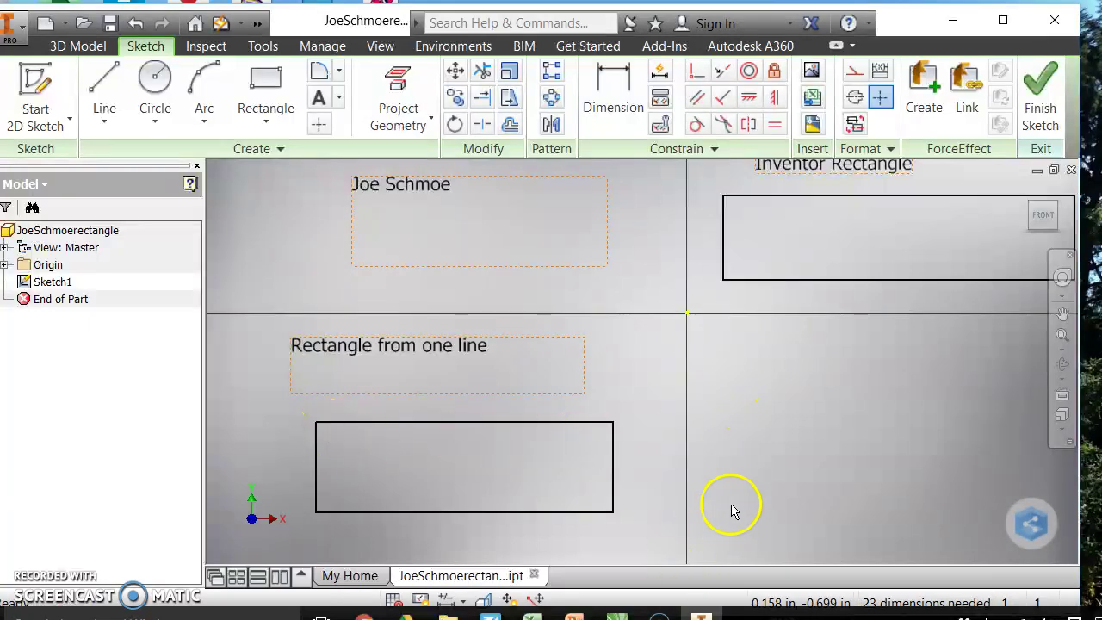
Add a sketch text box reading "rectangle from 4 lines" below the horizontal axis, on the right side of the vertical axis.
{"action": "mouse_move", "coordinate": [723, 473]}
{"action": "middle_mouse_down"}
{"action": "mouse_move", "coordinate": [511, 489]}
{"action": "mouse_move", "coordinate": [507, 465]}
{"action": "middle_mouse_up"}
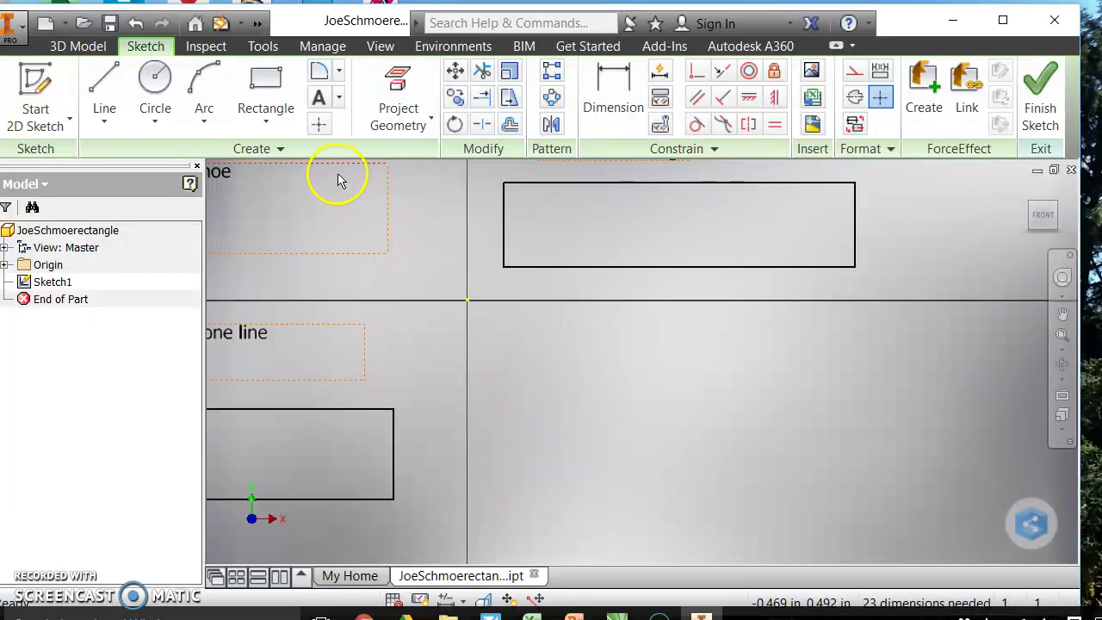
{"action": "left_click", "coordinate": [319, 97]}
{"action": "left_click_drag", "start_coordinate": [543, 326], "coordinate": [954, 394]}
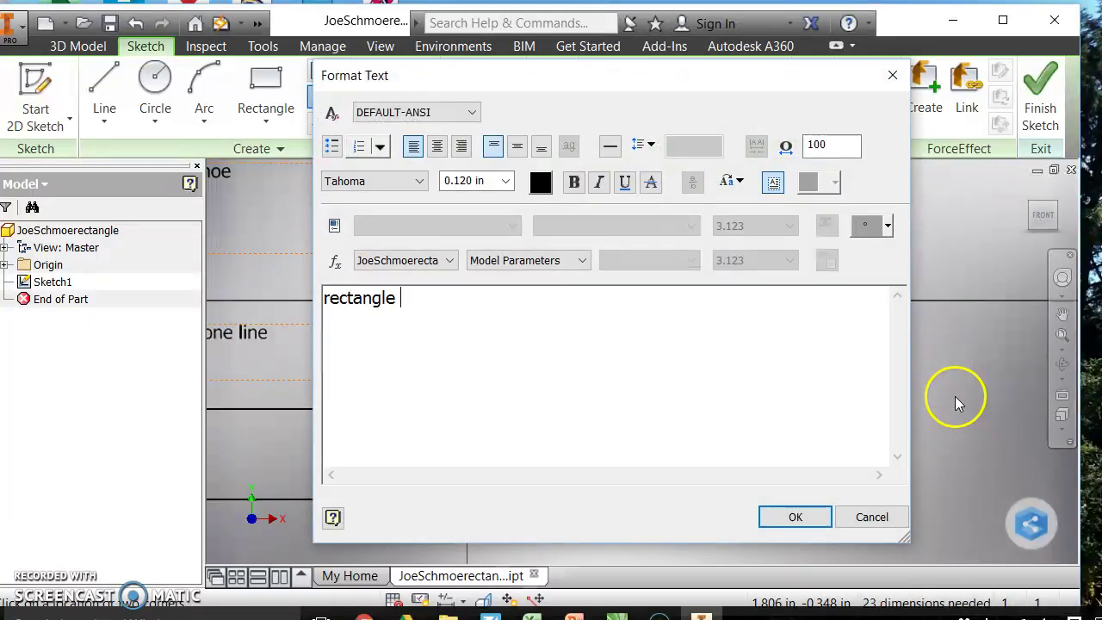
{"action": "type", "text": "rectangle from 4 lines"}
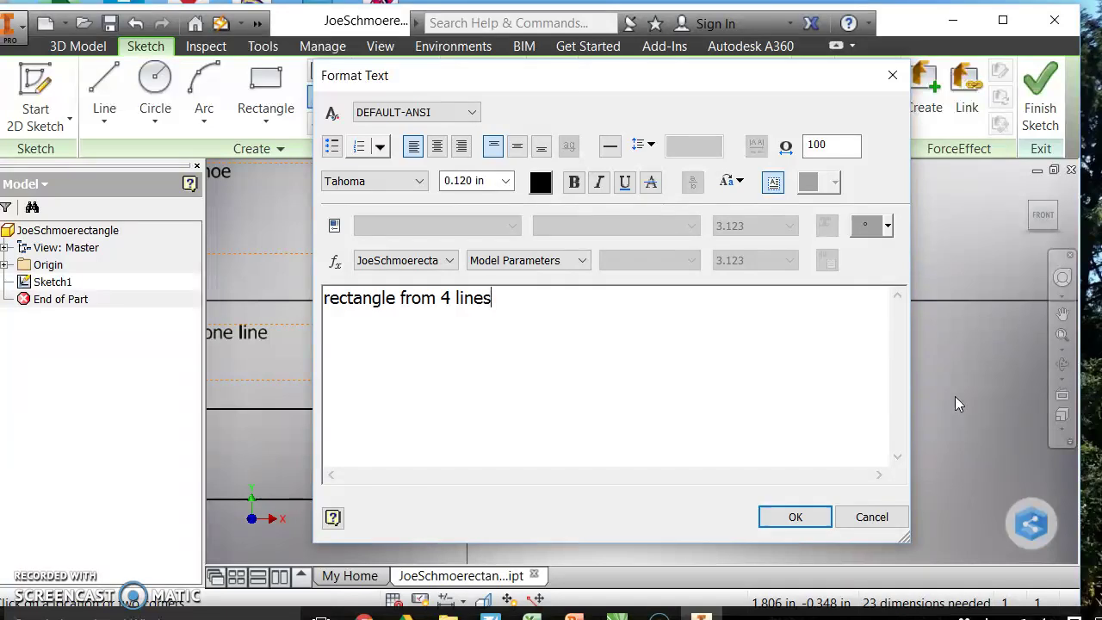
{"action": "left_click", "coordinate": [928, 393]}
Set the size of the "rectangle from 4 lines" text to 0.05 in and accept the text.
{"action": "left_click_drag", "start_coordinate": [492, 297], "coordinate": [326, 304]}
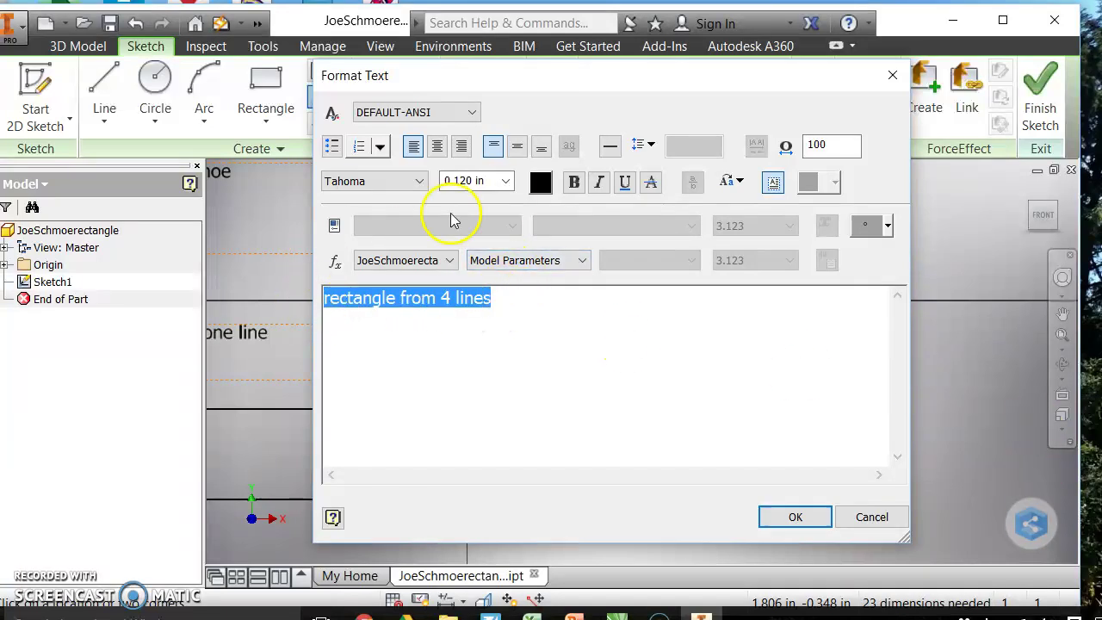
{"action": "left_click", "coordinate": [507, 182]}
{"action": "left_click", "coordinate": [492, 179]}
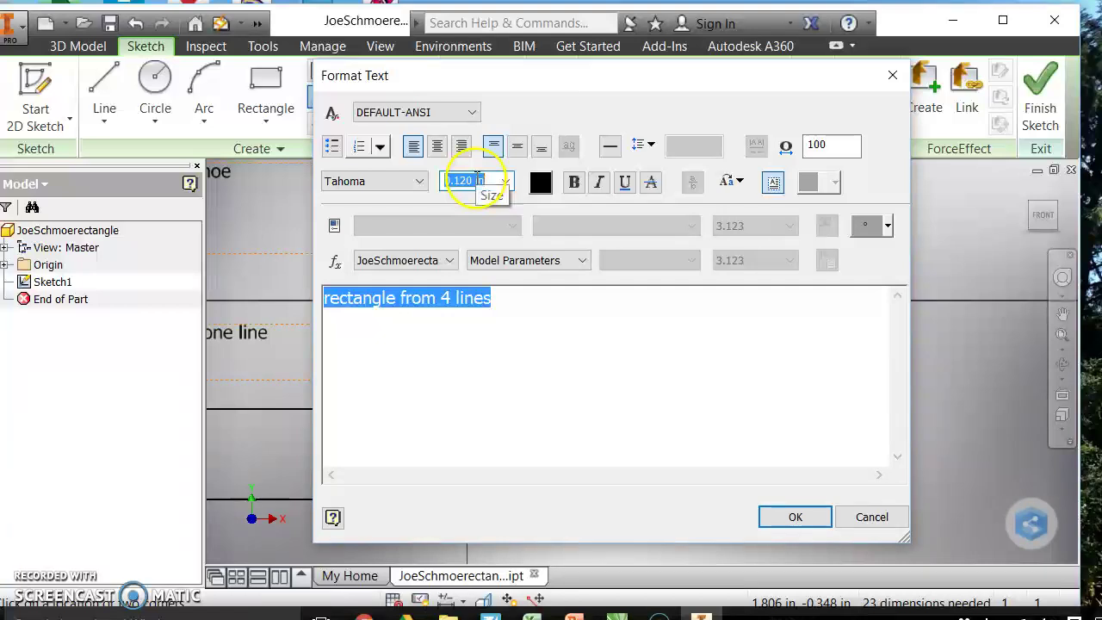
{"action": "type", "text": ".05"}
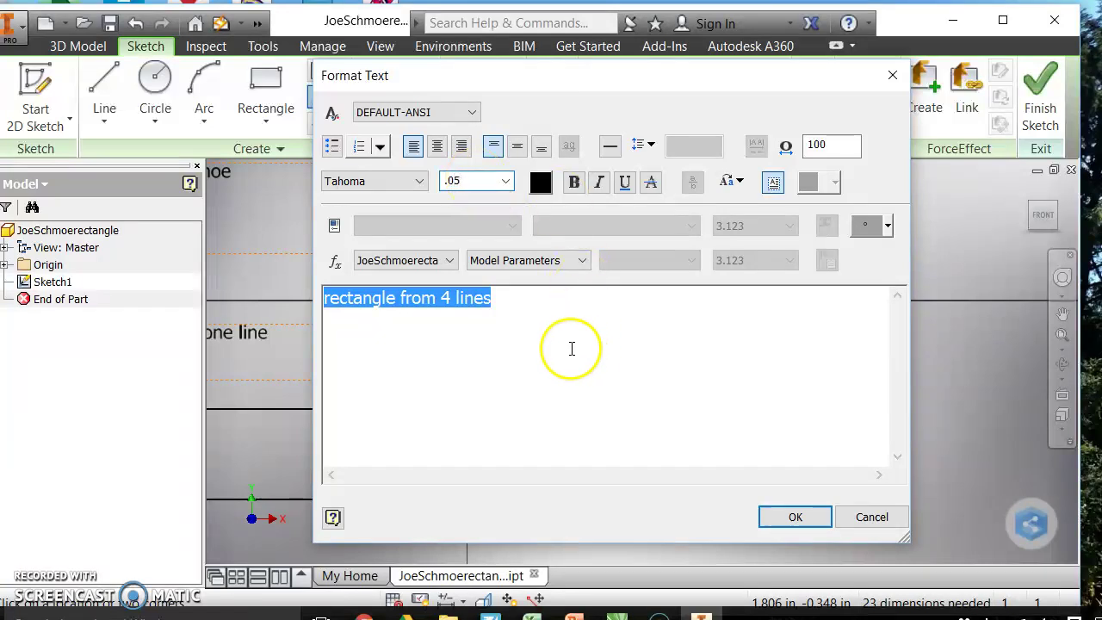
{"action": "left_click", "coordinate": [571, 348]}
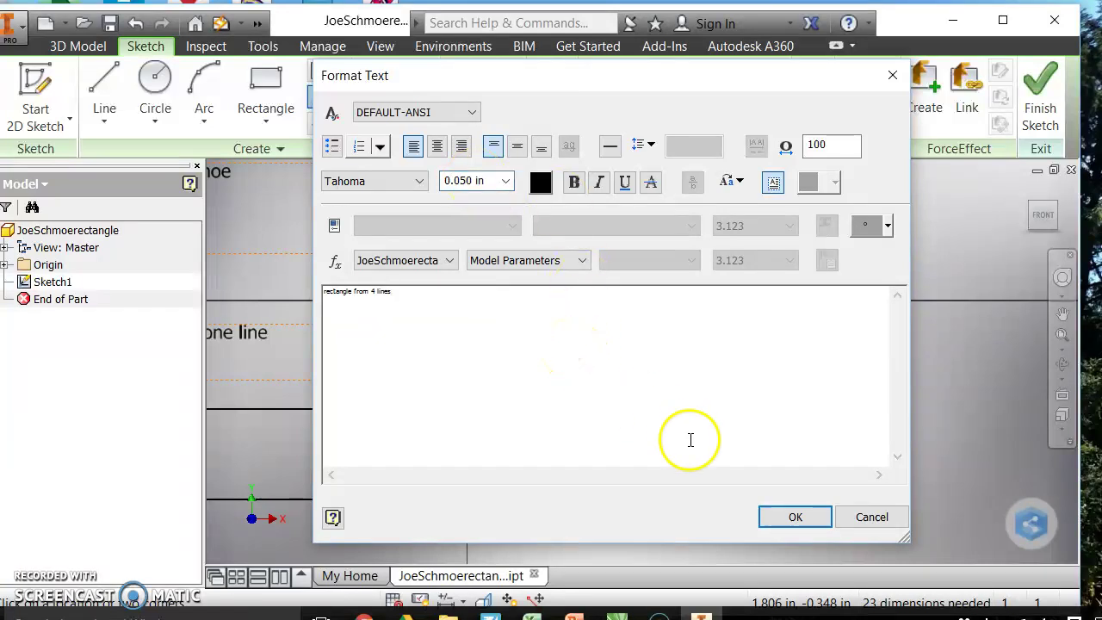
{"action": "left_click", "coordinate": [795, 517]}
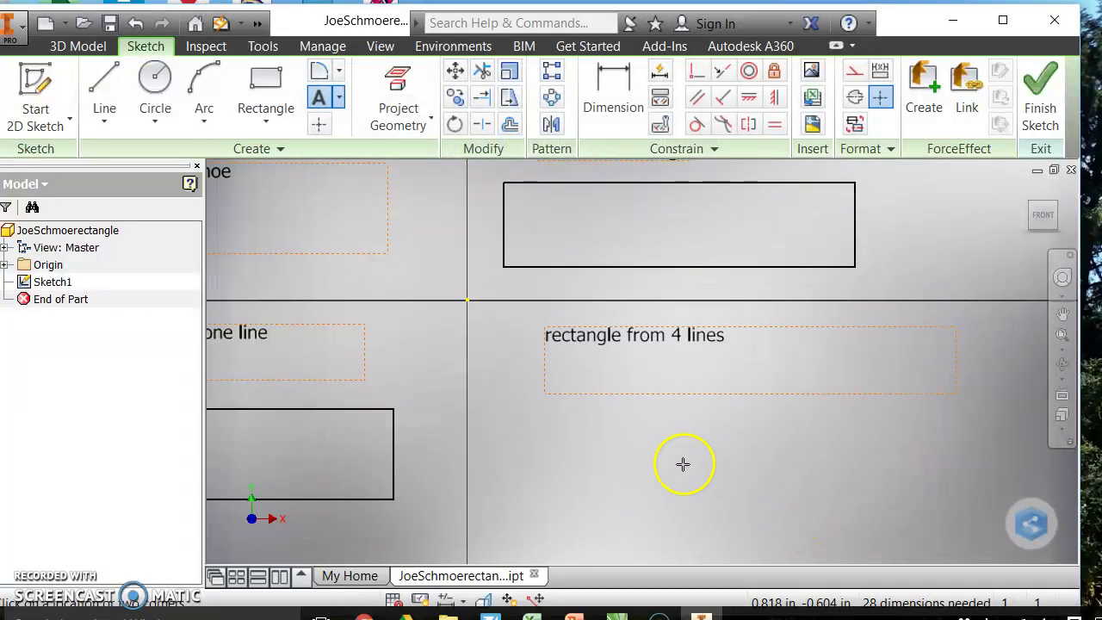
Draw two separate slanted lines below the "rectangle from 4 lines" label, a short steep one and a longer one to its right.
{"action": "left_click", "coordinate": [102, 77]}
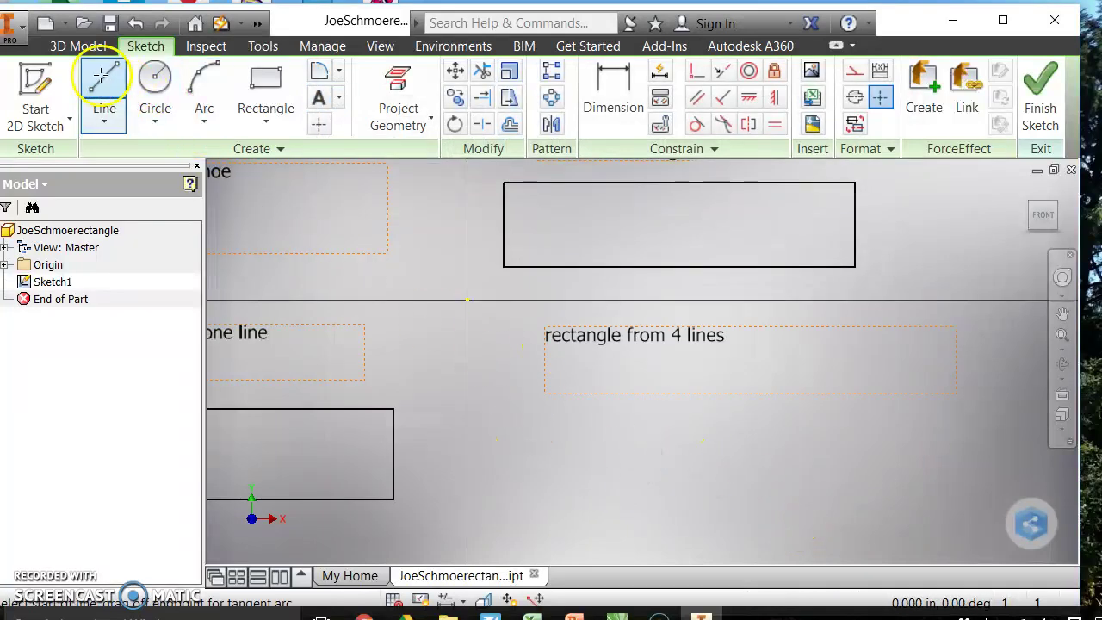
{"action": "left_click", "coordinate": [561, 494]}
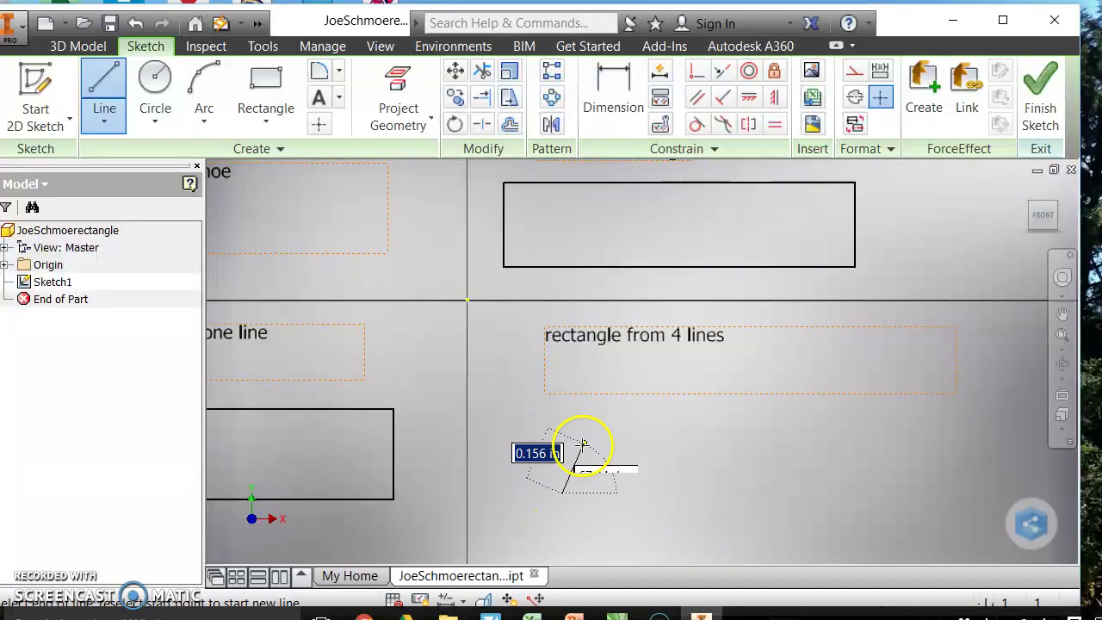
{"action": "left_click", "coordinate": [598, 425]}
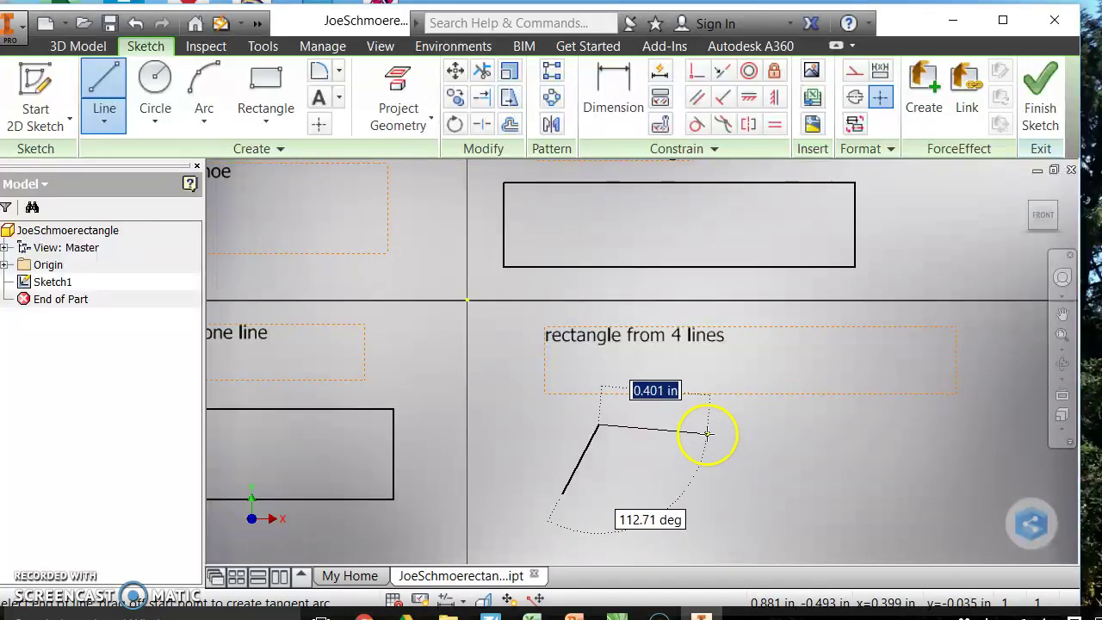
{"action": "key", "text": "Escape"}
{"action": "left_click", "coordinate": [101, 93]}
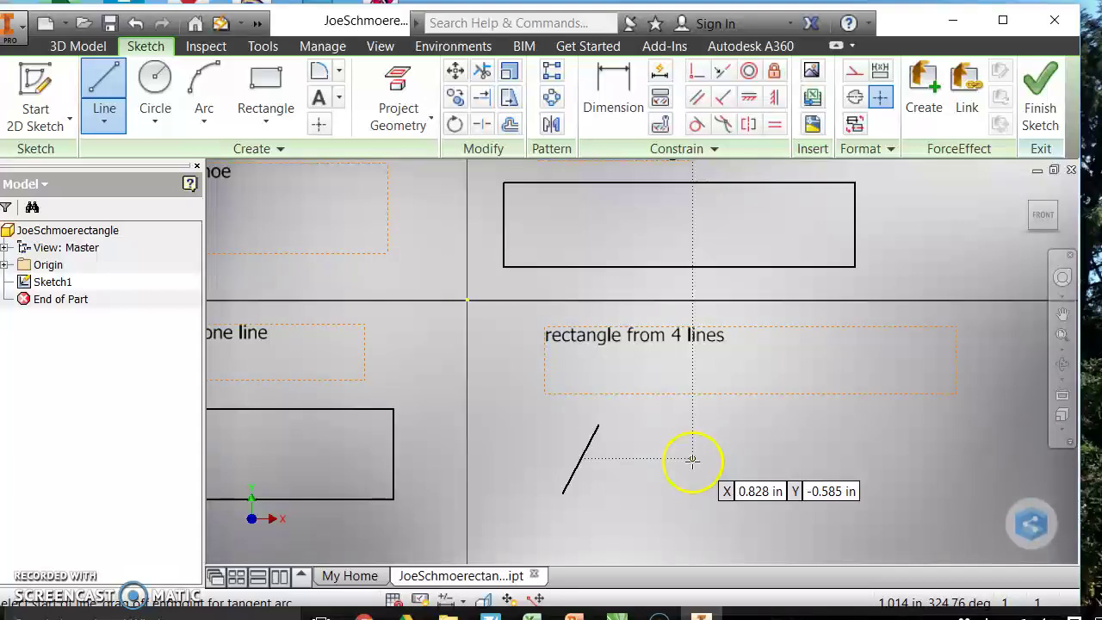
{"action": "left_click", "coordinate": [736, 470]}
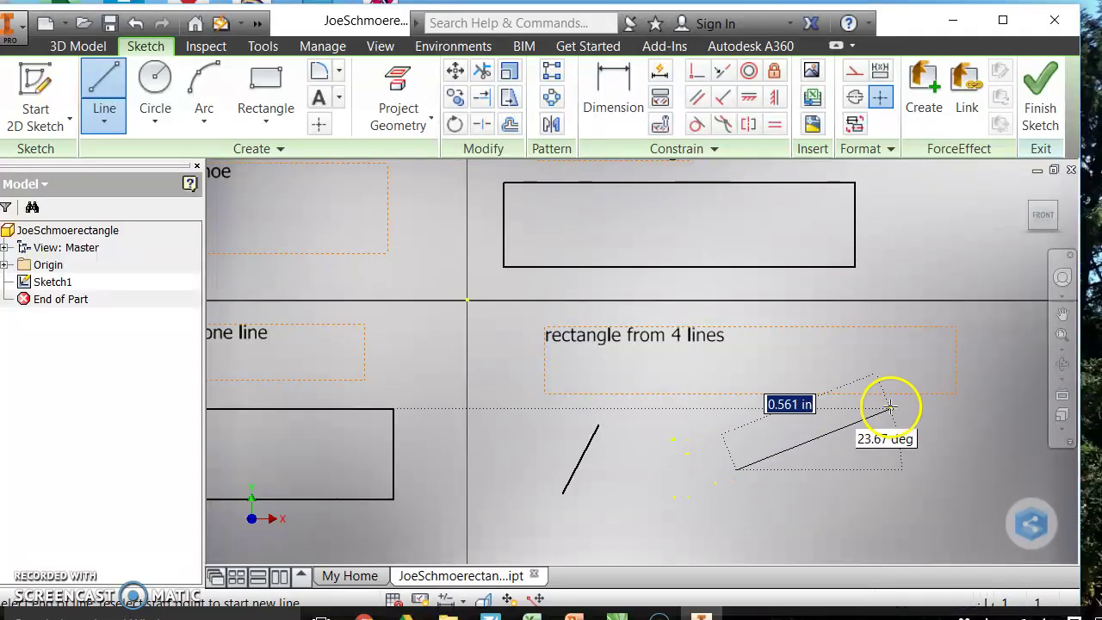
{"action": "left_click", "coordinate": [961, 410]}
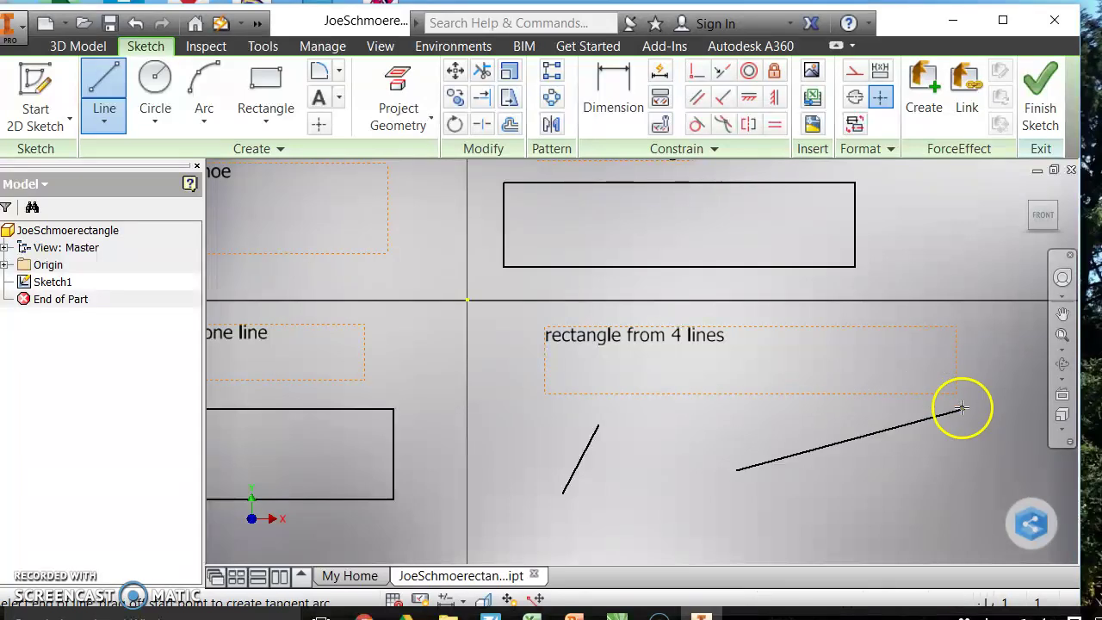
{"action": "key", "text": "Escape"}
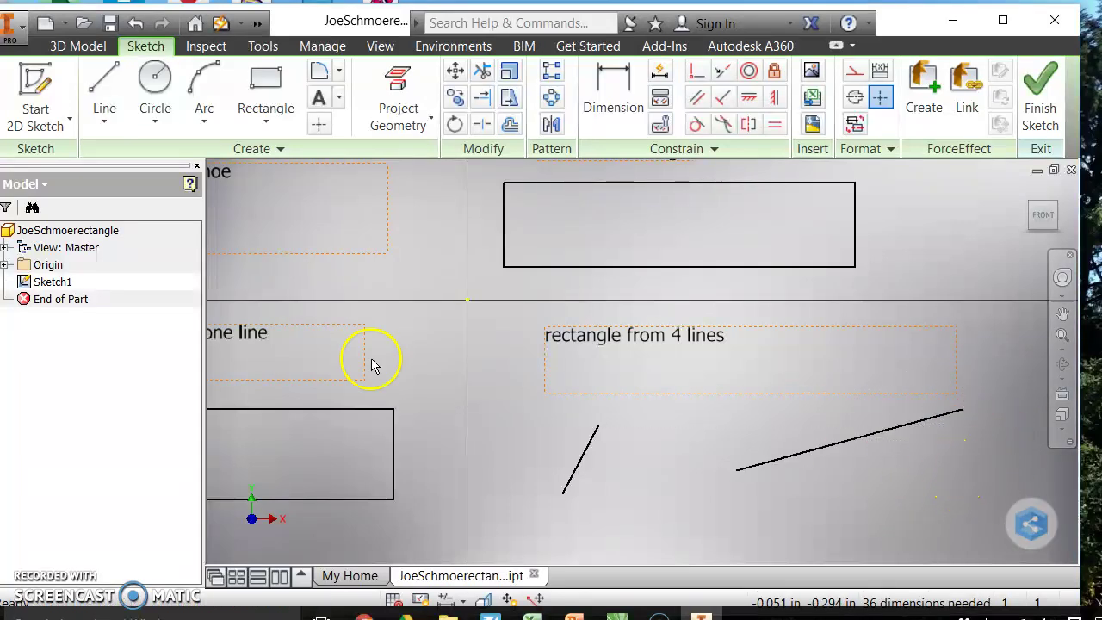
Draw two more unconnected lines below the label, a short slanted one at the far right and a long one along the lower side.
{"action": "left_click", "coordinate": [103, 79]}
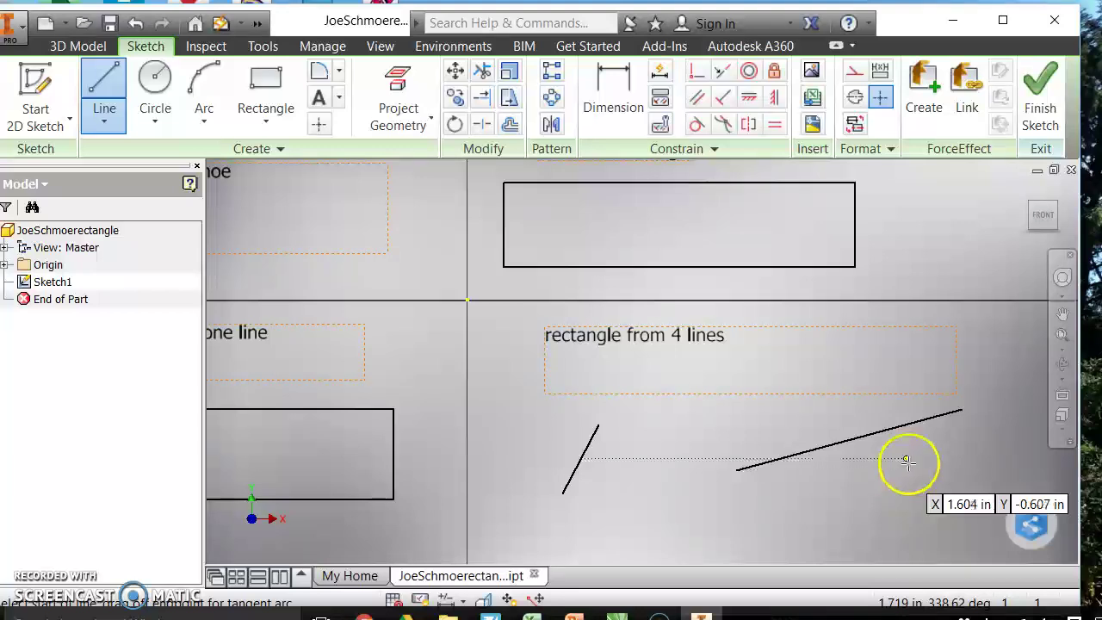
{"action": "left_click", "coordinate": [934, 465]}
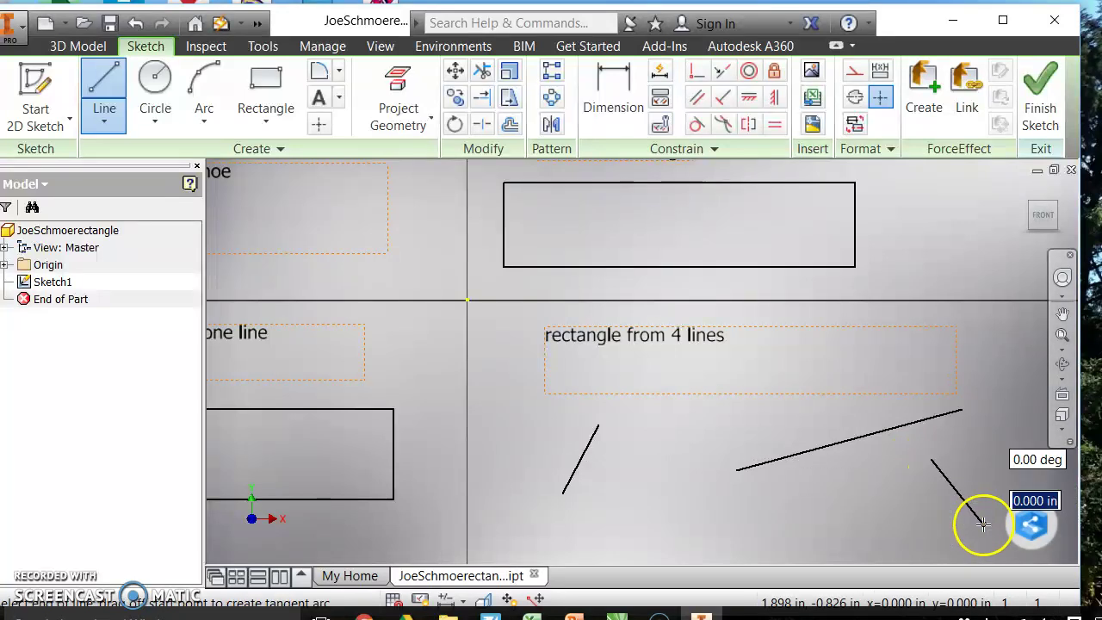
{"action": "left_click", "coordinate": [983, 523]}
{"action": "key", "text": "Escape"}
{"action": "key", "text": "Escape"}
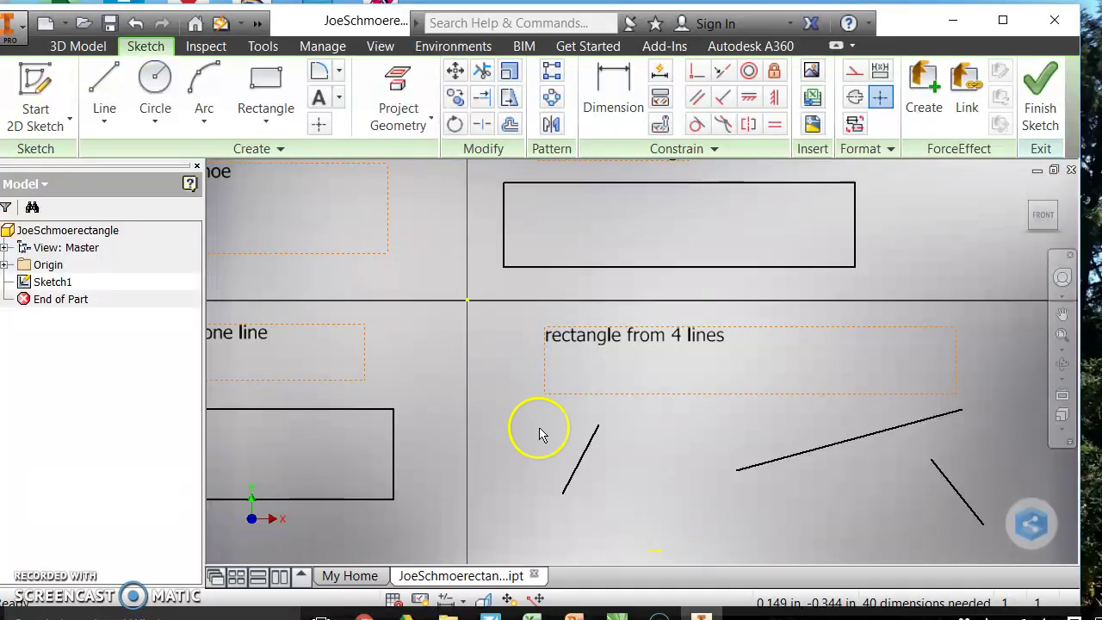
{"action": "left_click", "coordinate": [102, 79]}
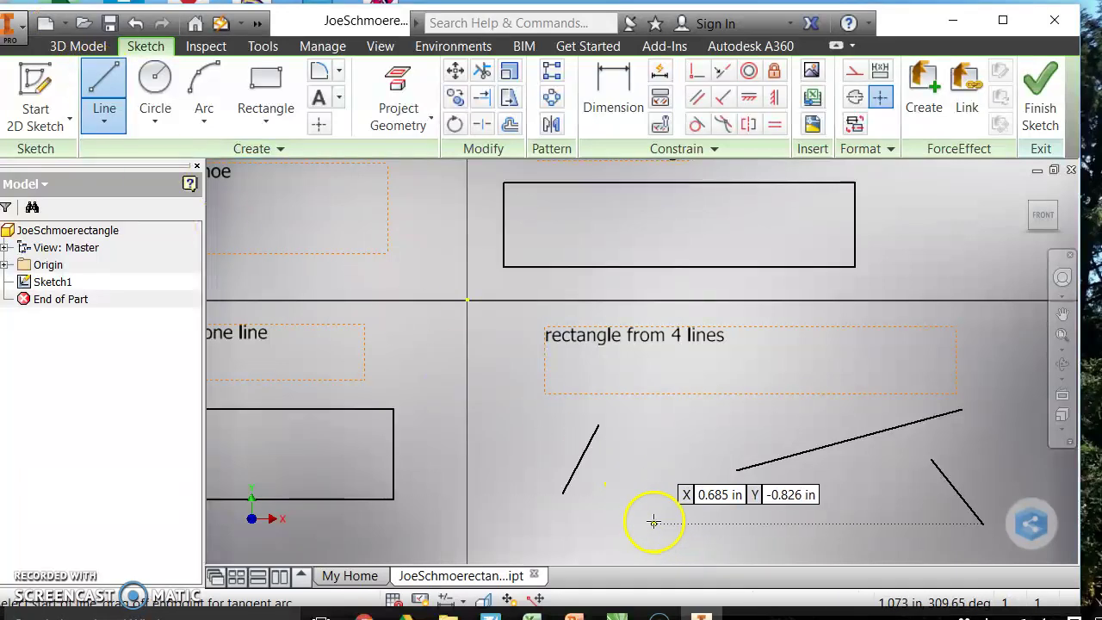
{"action": "left_click", "coordinate": [641, 510]}
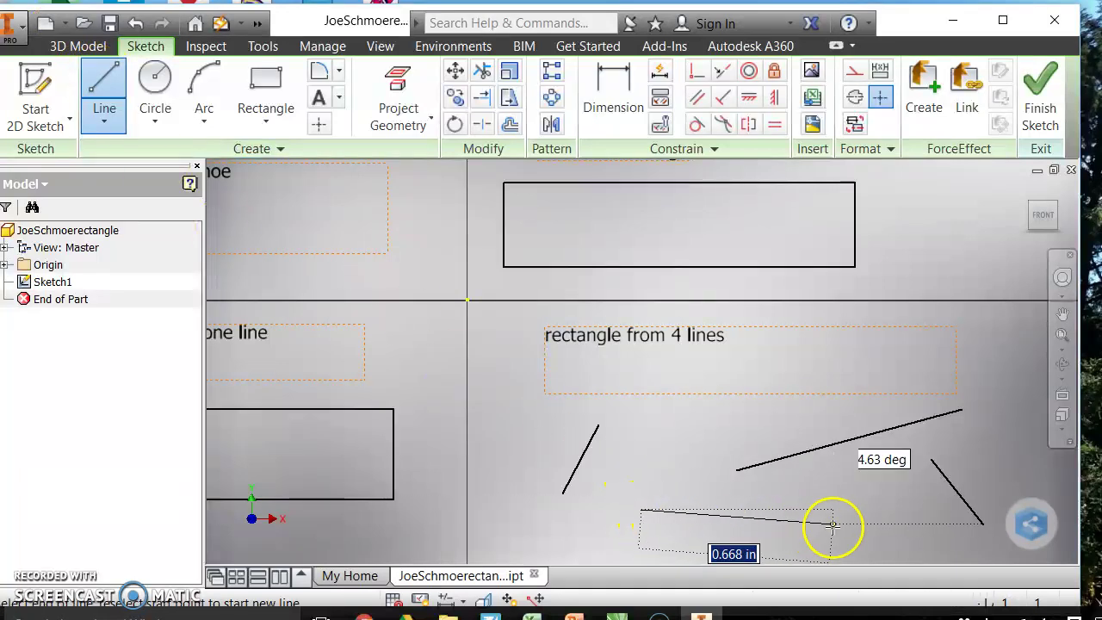
{"action": "left_click", "coordinate": [914, 549]}
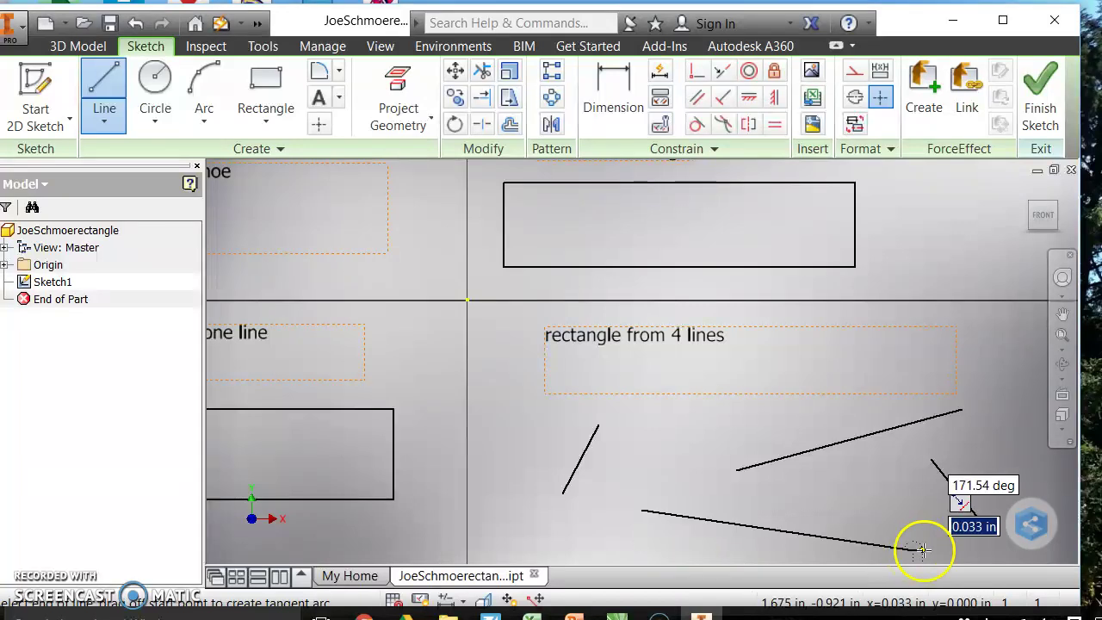
{"action": "key", "text": "Escape"}
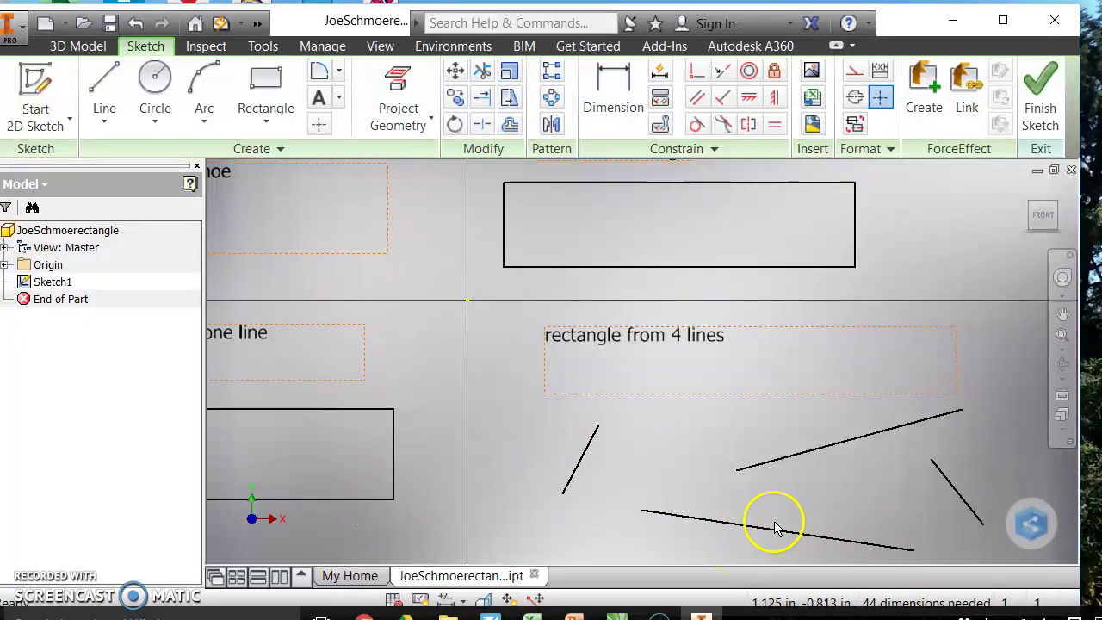
Join the endpoints of the four loose lines to form one closed four-sided shape.
{"action": "mouse_move", "coordinate": [800, 455]}
{"action": "left_mouse_down"}
{"action": "mouse_move", "coordinate": [706, 456]}
{"action": "mouse_move", "coordinate": [657, 414]}
{"action": "mouse_move", "coordinate": [603, 423]}
{"action": "mouse_move", "coordinate": [614, 417]}
{"action": "mouse_move", "coordinate": [626, 443]}
{"action": "mouse_move", "coordinate": [600, 425]}
{"action": "left_mouse_up"}
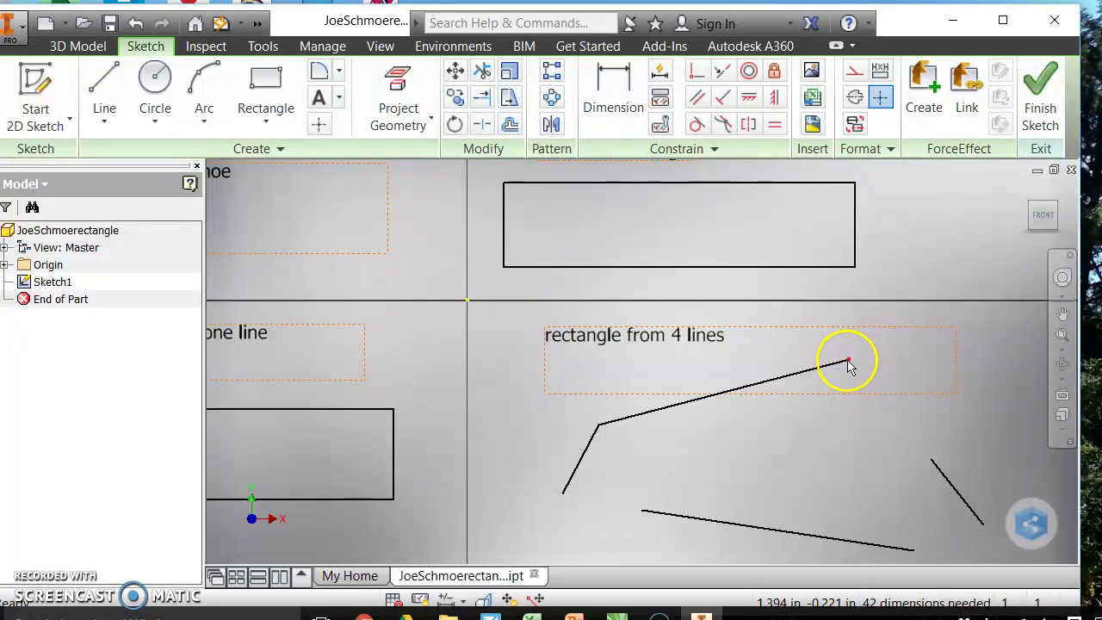
{"action": "left_click_drag", "start_coordinate": [849, 362], "coordinate": [932, 457]}
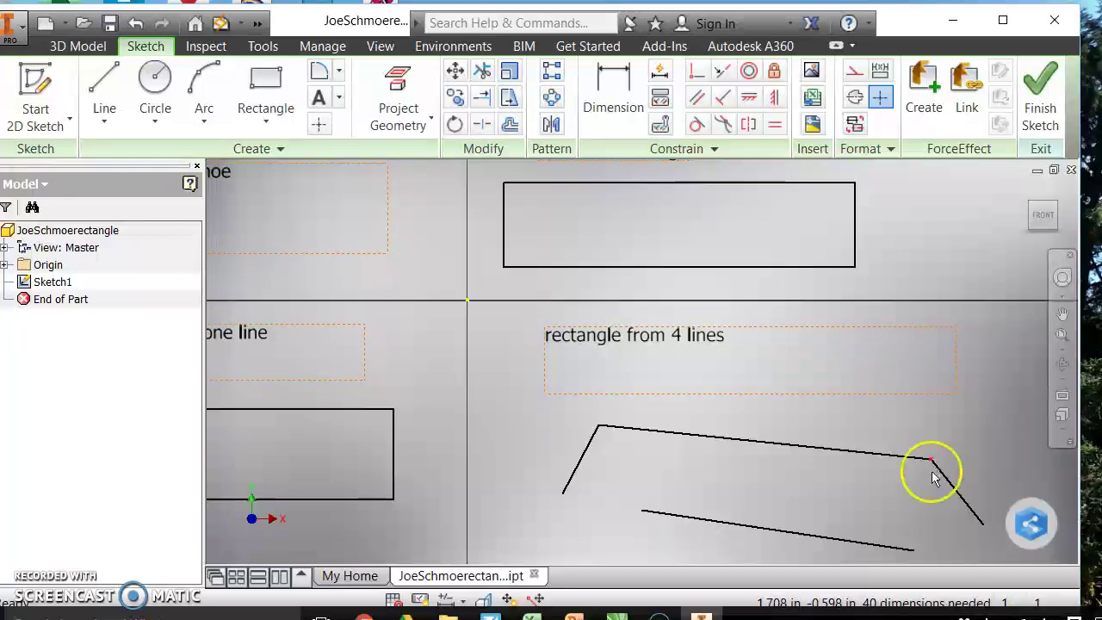
{"action": "left_click_drag", "start_coordinate": [916, 557], "coordinate": [983, 524]}
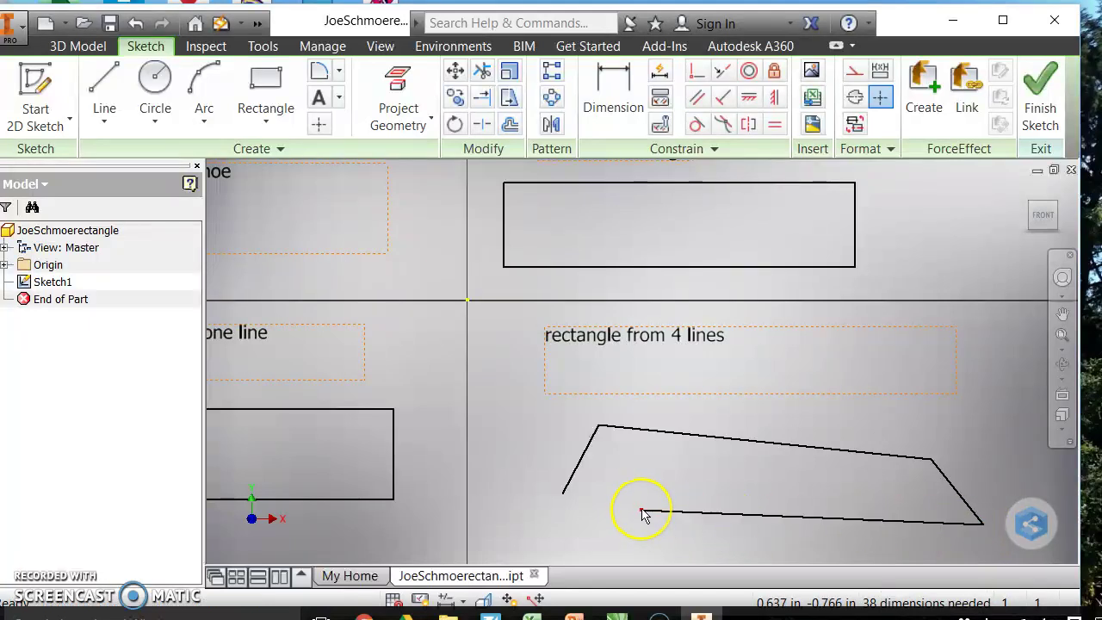
{"action": "left_click_drag", "start_coordinate": [643, 513], "coordinate": [564, 496]}
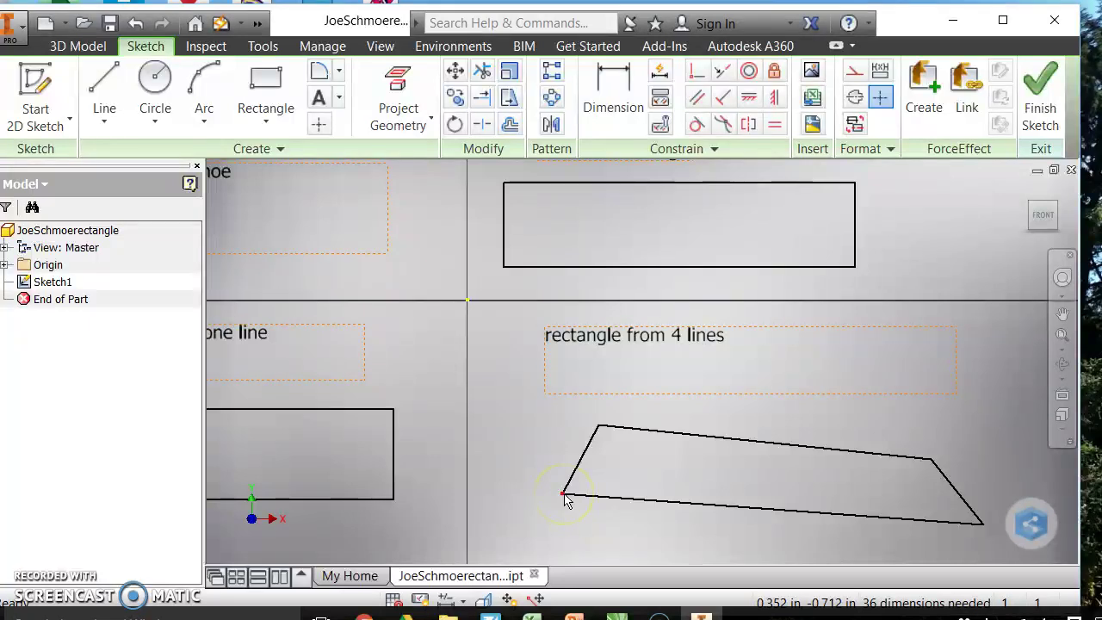
Apply parallel constraints to both pairs of opposite sides of the four-line shape.
{"action": "mouse_move", "coordinate": [566, 502]}
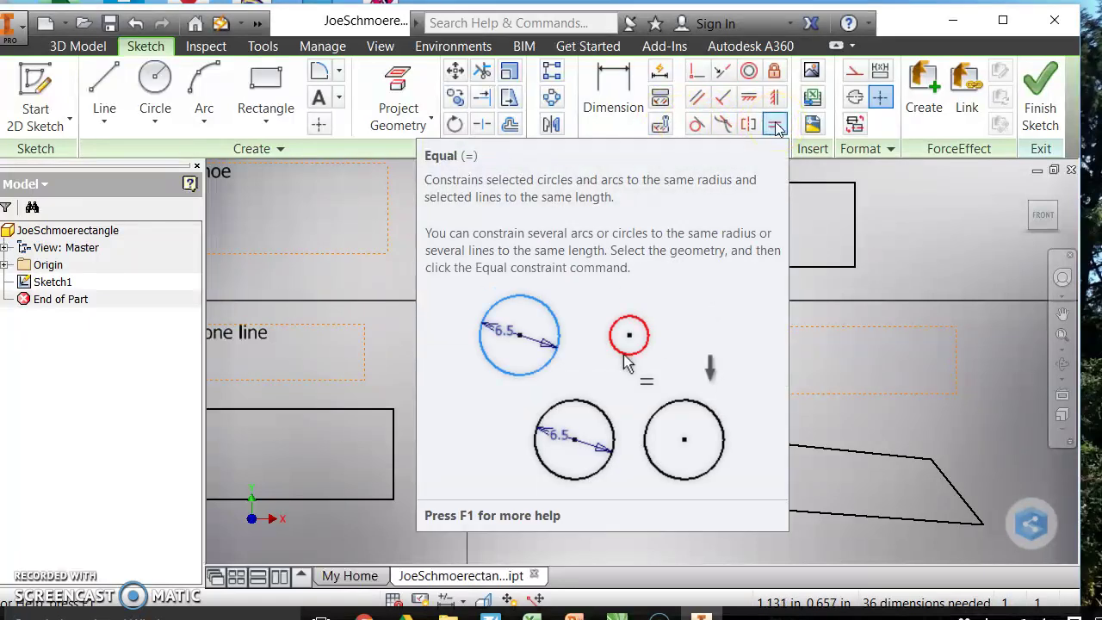
{"action": "left_click", "coordinate": [699, 102]}
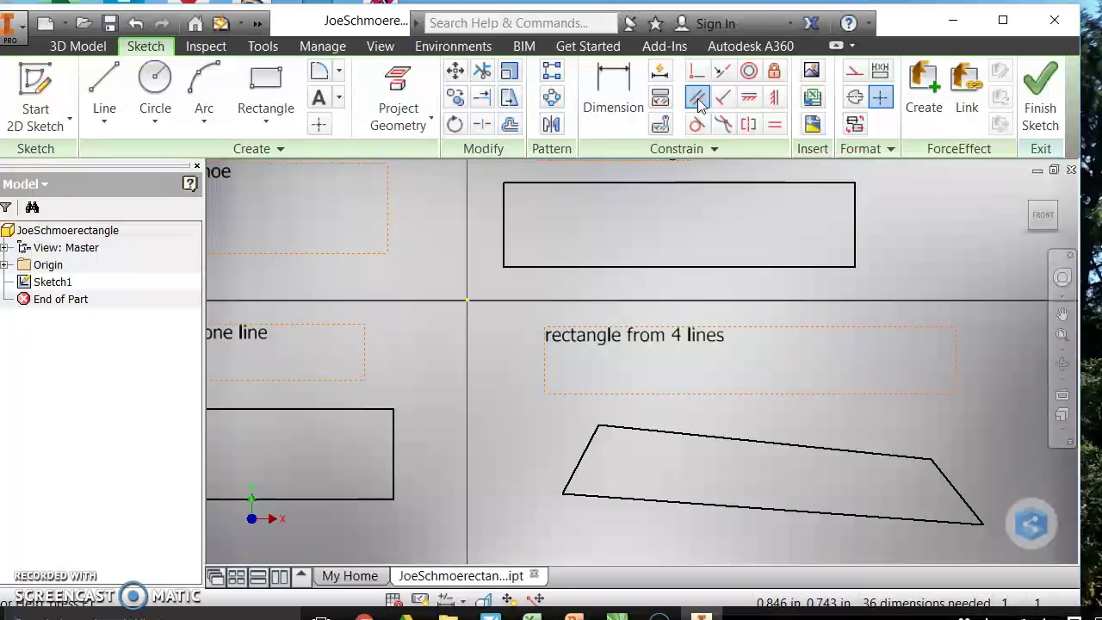
{"action": "left_click", "coordinate": [583, 463]}
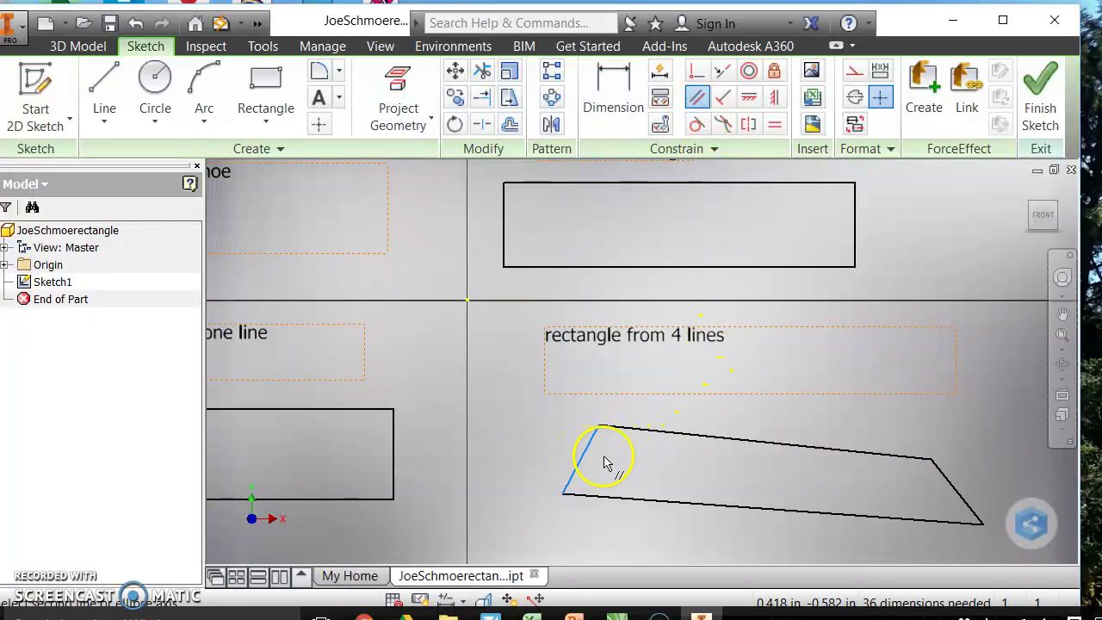
{"action": "left_click", "coordinate": [951, 491]}
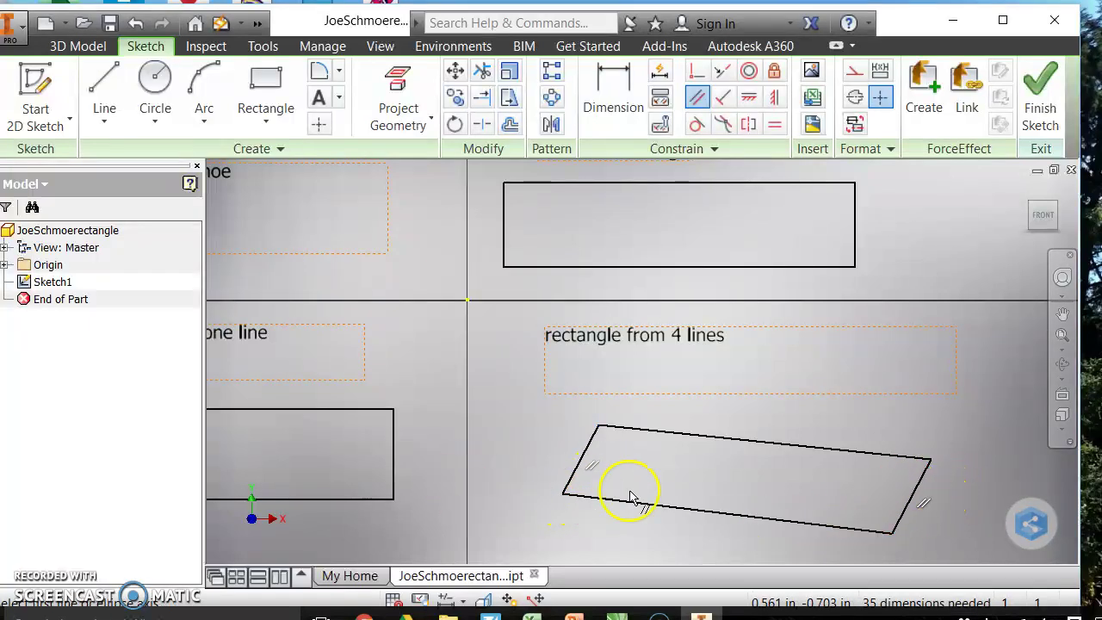
{"action": "left_click", "coordinate": [733, 446]}
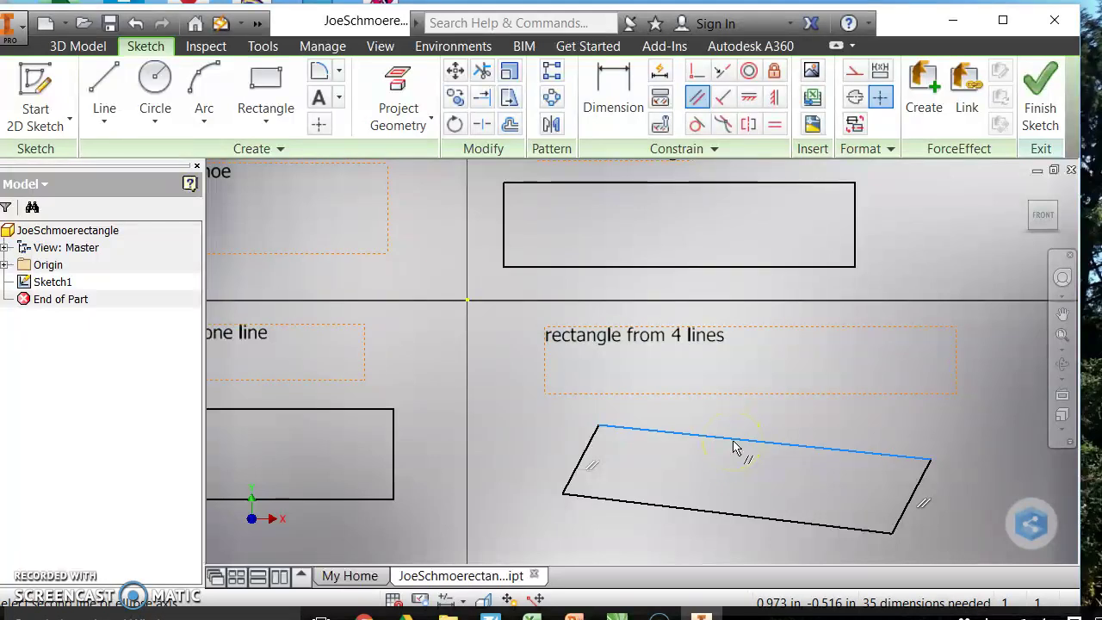
{"action": "left_click", "coordinate": [711, 517]}
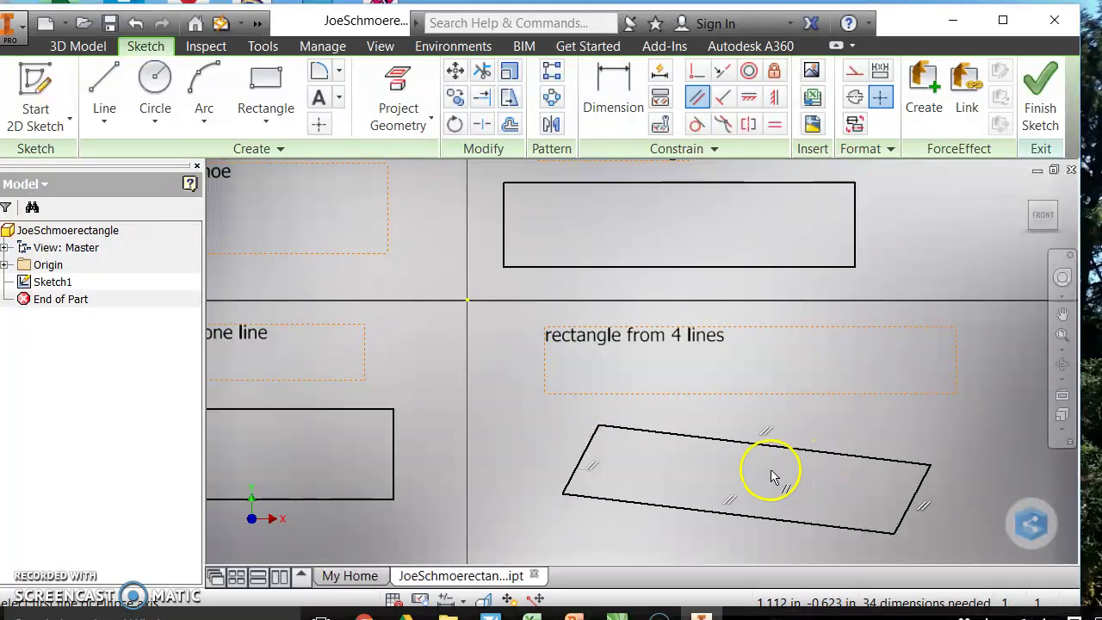
Constrain the upper side of the four-line parallelogram horizontal and its short left side vertical to make it a rectangle.
{"action": "left_click", "coordinate": [750, 100]}
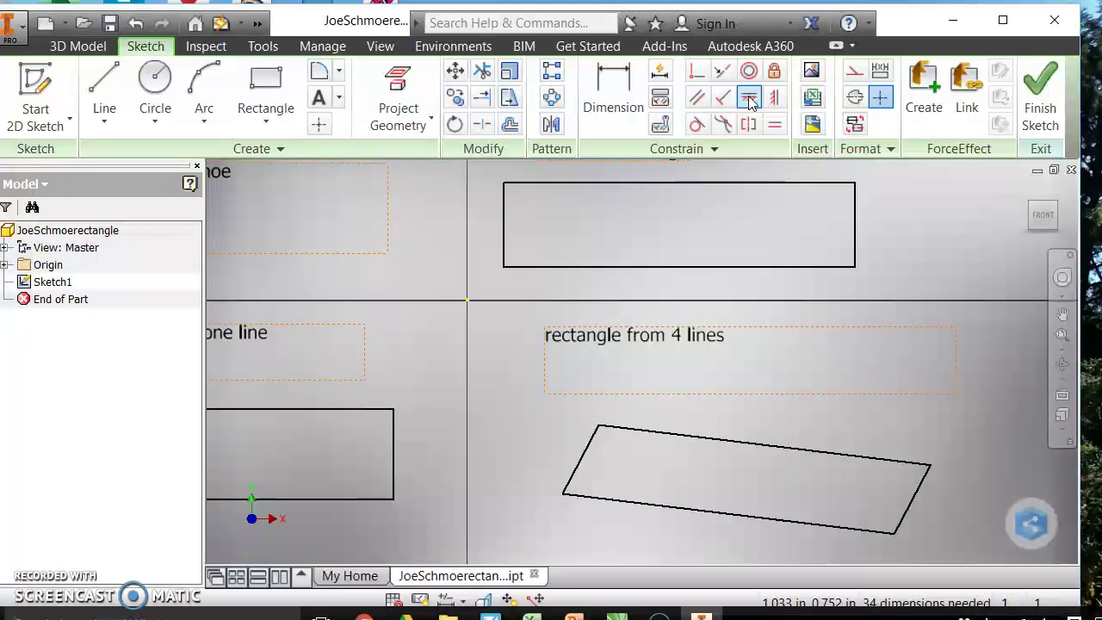
{"action": "left_click", "coordinate": [783, 454]}
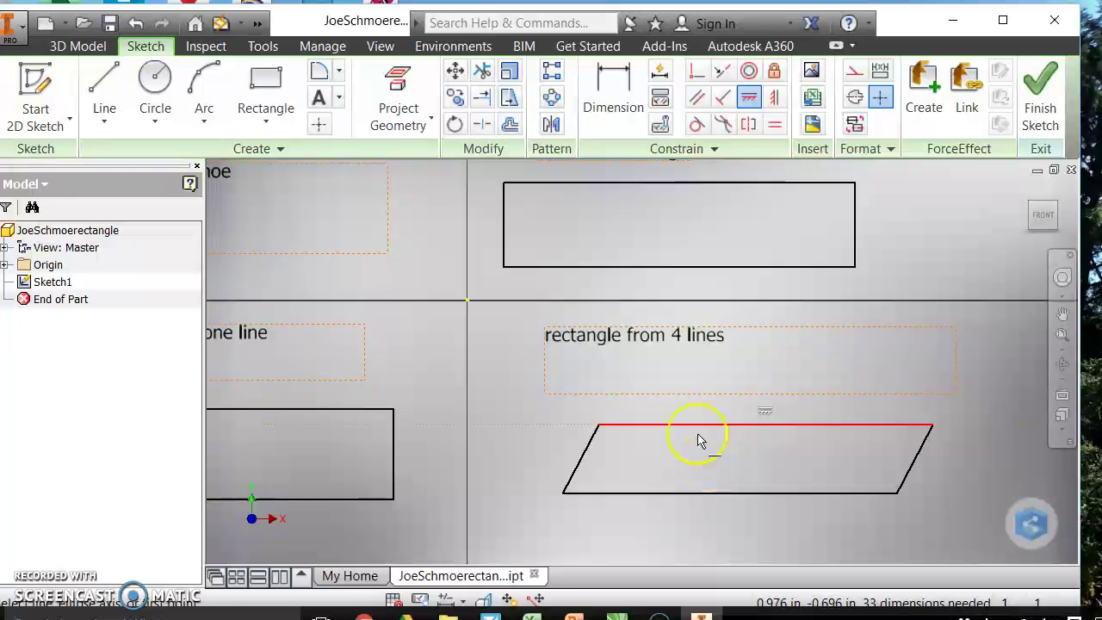
{"action": "left_click", "coordinate": [773, 102]}
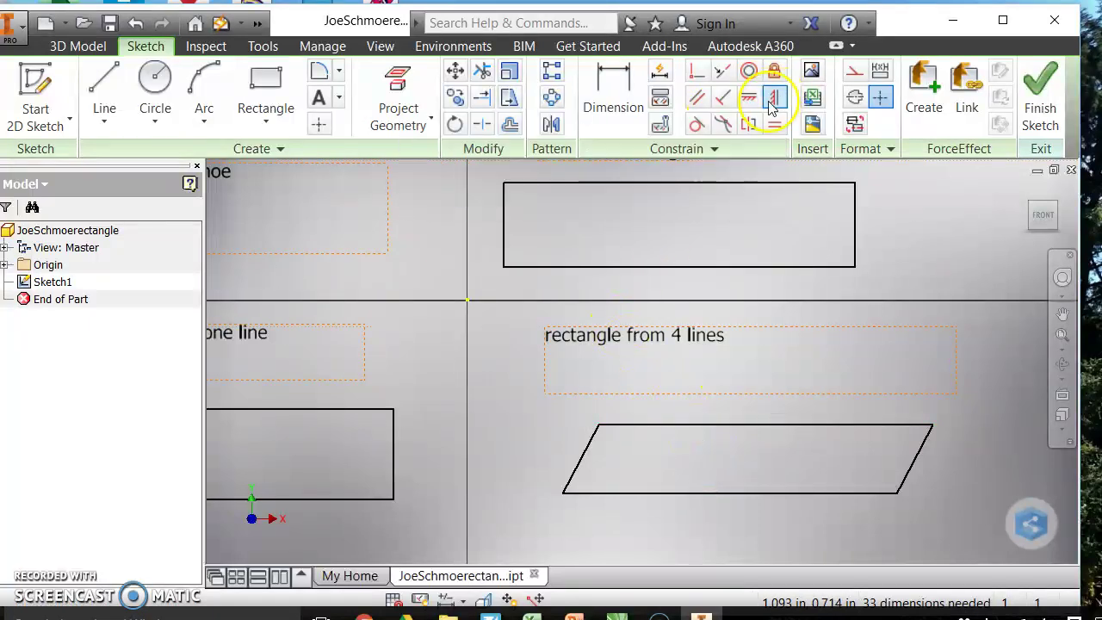
{"action": "left_click", "coordinate": [591, 454]}
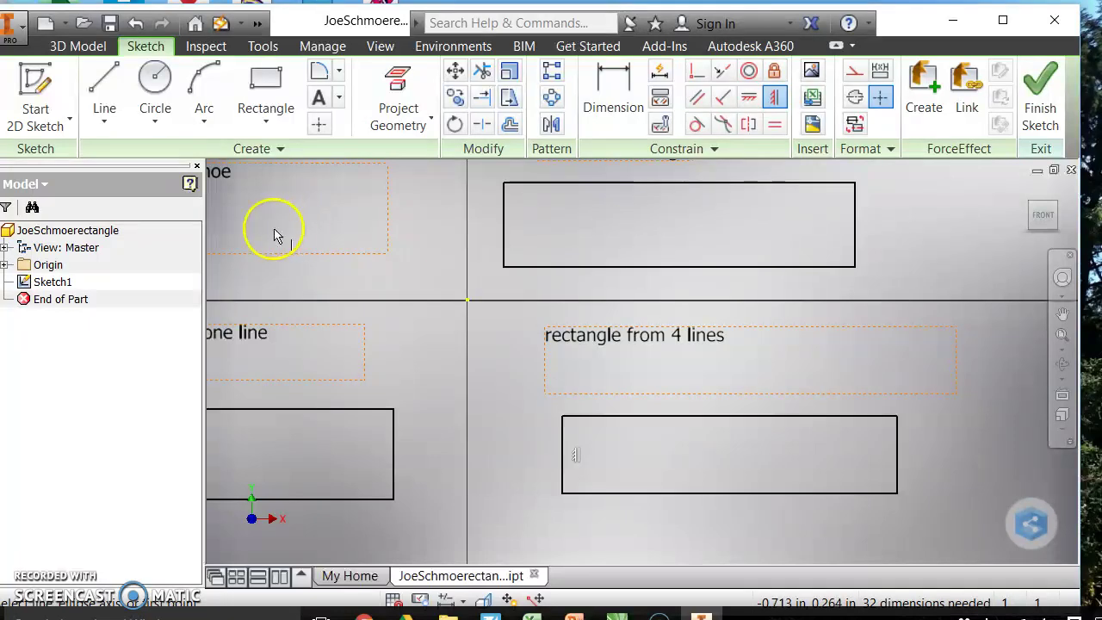
{"action": "right_click", "coordinate": [520, 424]}
{"action": "left_click", "coordinate": [570, 417]}
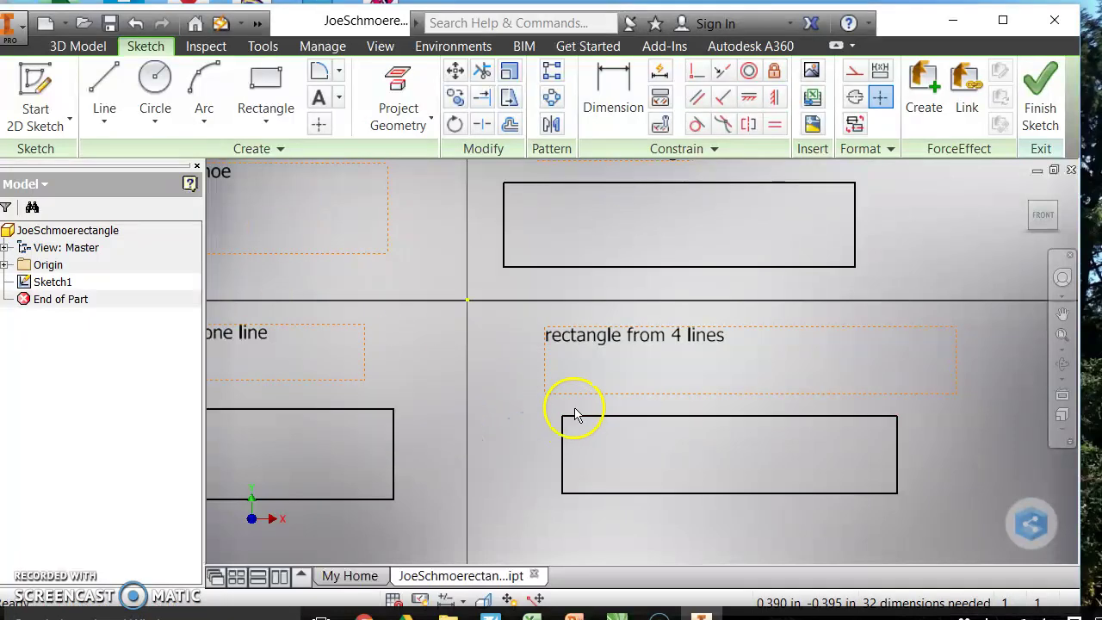
Shrink the text boxes of the "rectangle from 4 lines" and "Rectangle from one line" labels, and select all the sketch geometry and text.
{"action": "scroll", "coordinate": [487, 351], "scroll_direction": "down", "scroll_amount": 3}
{"action": "mouse_move", "coordinate": [486, 349]}
{"action": "middle_mouse_down"}
{"action": "mouse_move", "coordinate": [598, 377]}
{"action": "mouse_move", "coordinate": [645, 352]}
{"action": "middle_mouse_up"}
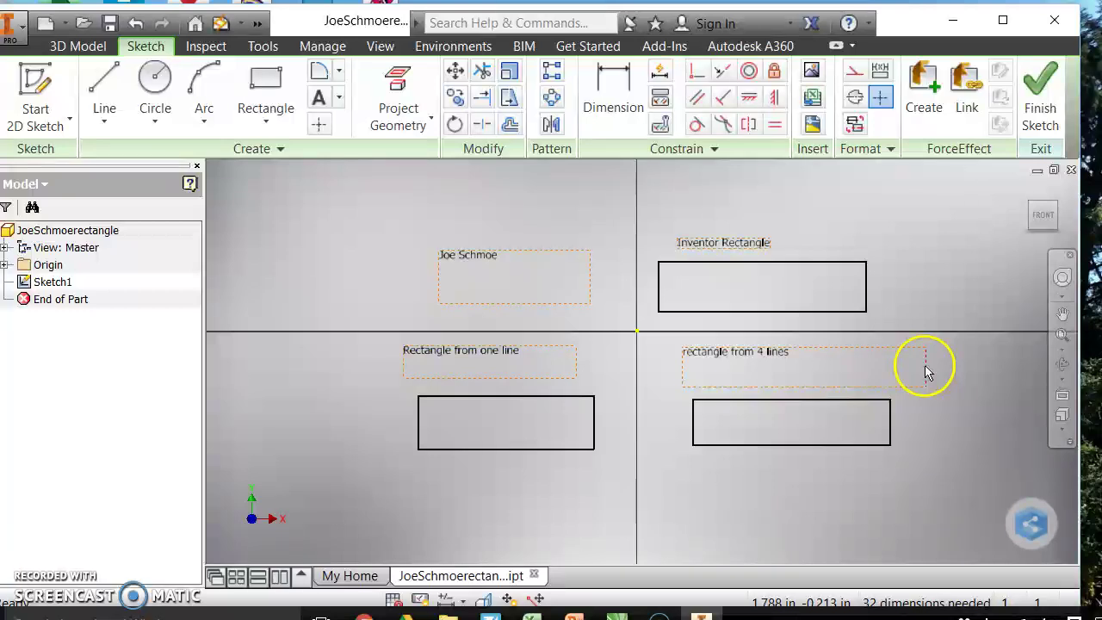
{"action": "left_click_drag", "start_coordinate": [928, 372], "coordinate": [772, 376]}
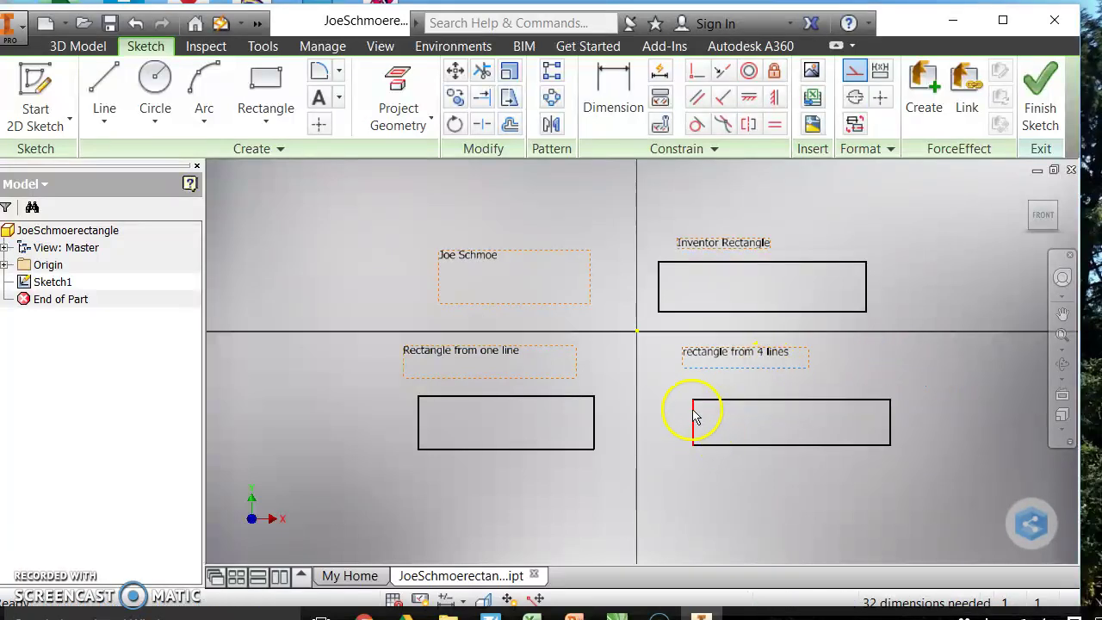
{"action": "left_click_drag", "start_coordinate": [578, 366], "coordinate": [504, 370]}
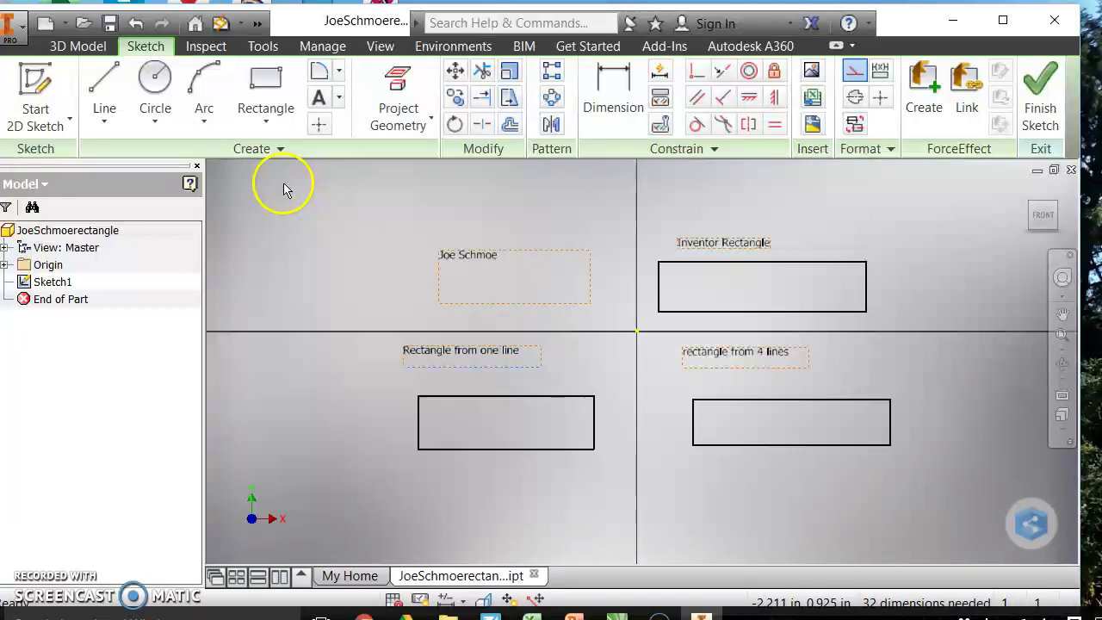
{"action": "mouse_move", "coordinate": [283, 182]}
{"action": "left_mouse_down"}
{"action": "mouse_move", "coordinate": [369, 233]}
{"action": "mouse_move", "coordinate": [928, 402]}
{"action": "mouse_move", "coordinate": [979, 468]}
{"action": "mouse_move", "coordinate": [1001, 527]}
{"action": "left_mouse_up"}
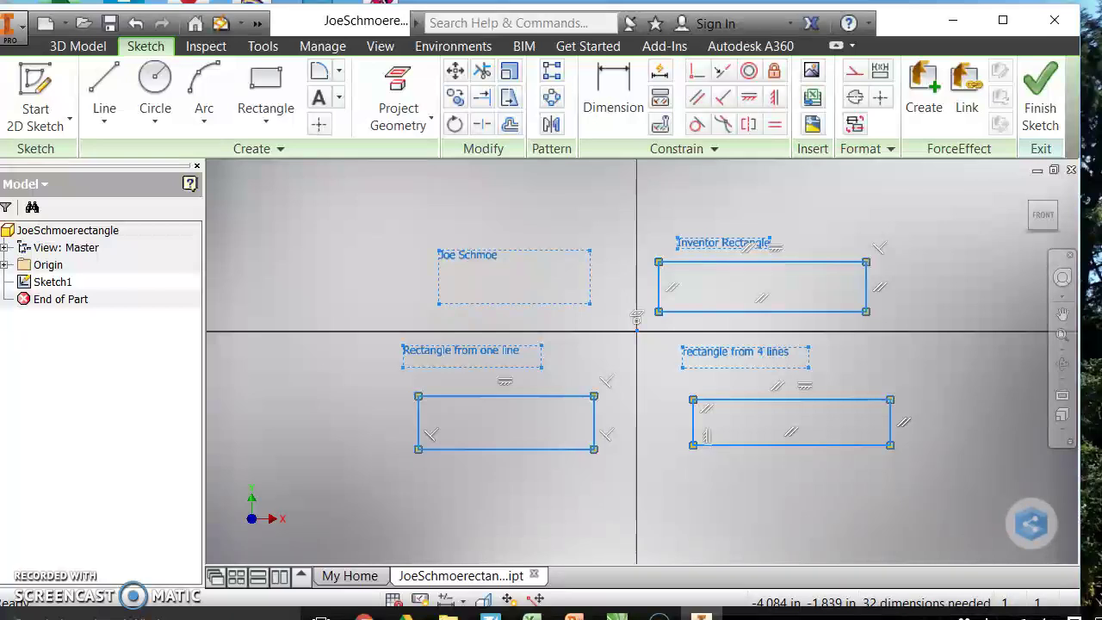
Switch to the Snipping Tool and capture the entire Inventor window with the selected rectangles and their constraint symbols.
{"action": "key", "text": "super"}
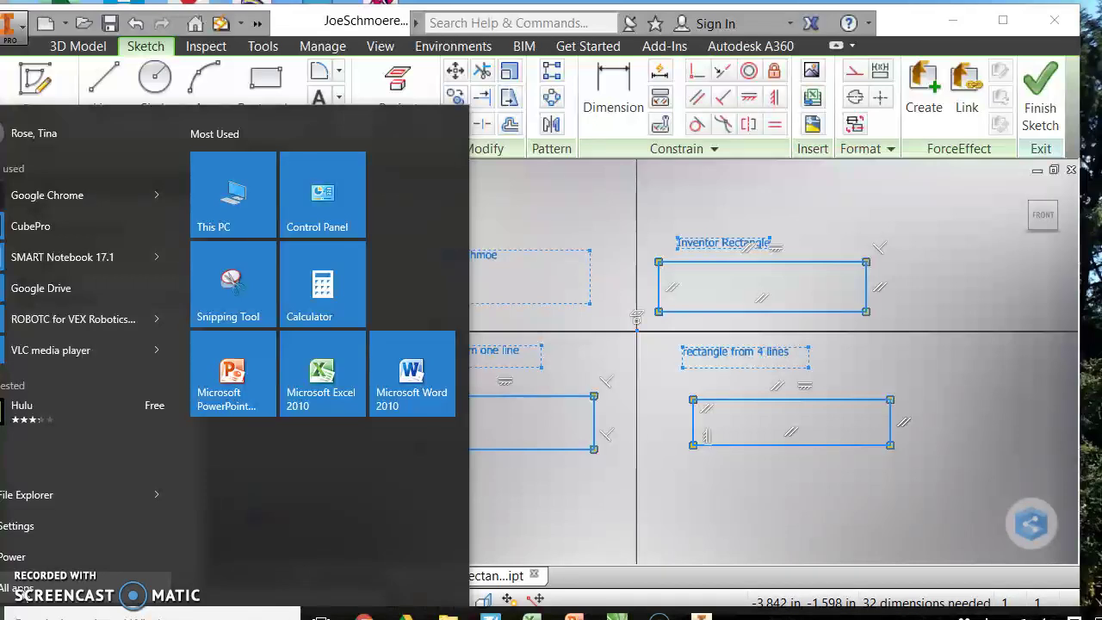
{"action": "left_click", "coordinate": [17, 588]}
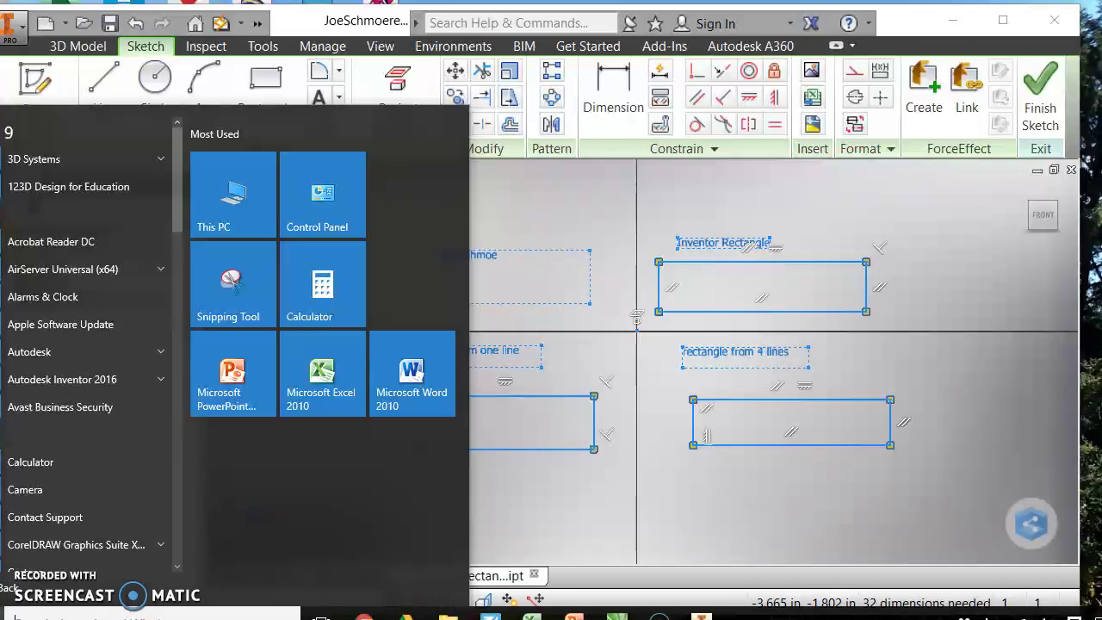
{"action": "key", "text": "Escape"}
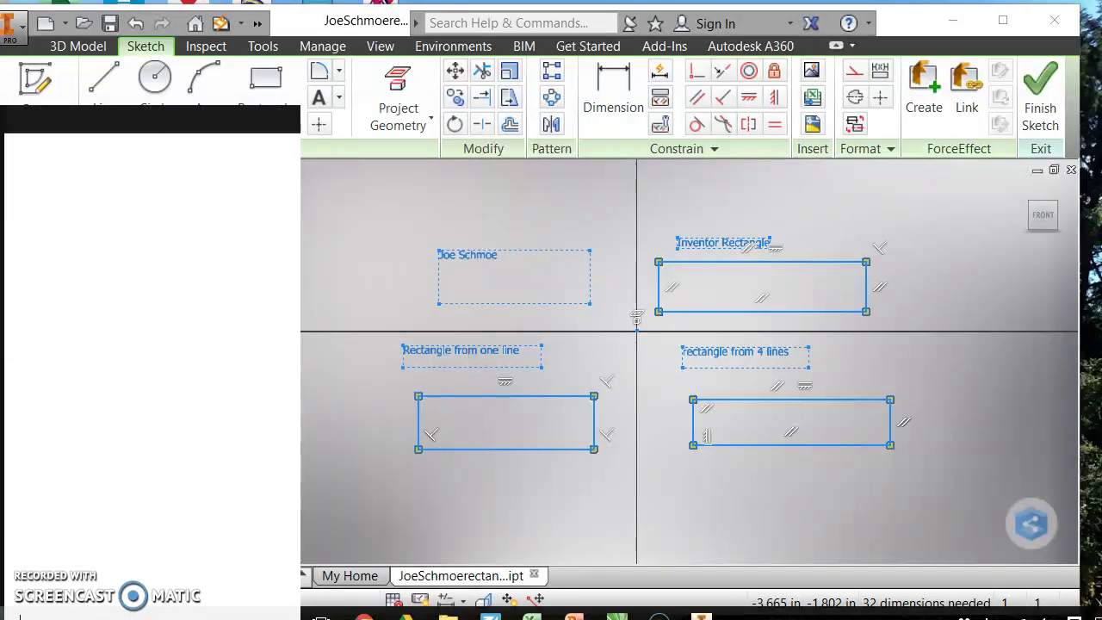
{"action": "type", "text": "smip"}
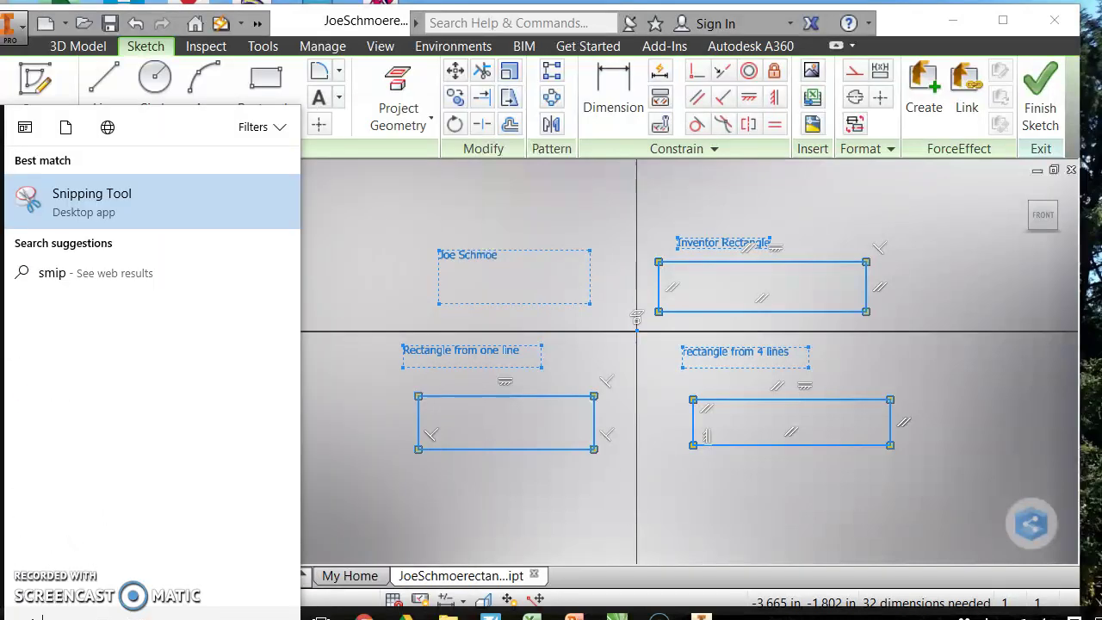
{"action": "key", "text": "BackSpace"}
{"action": "key", "text": "BackSpace"}
{"action": "key", "text": "BackSpace"}
{"action": "type", "text": "nip"}
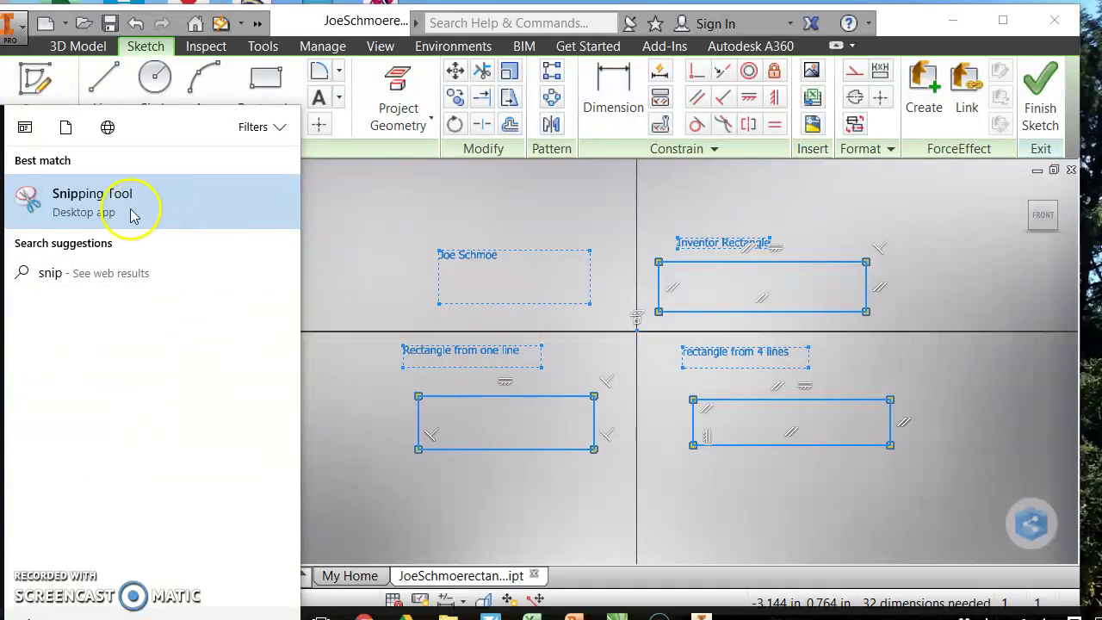
{"action": "left_click", "coordinate": [103, 209]}
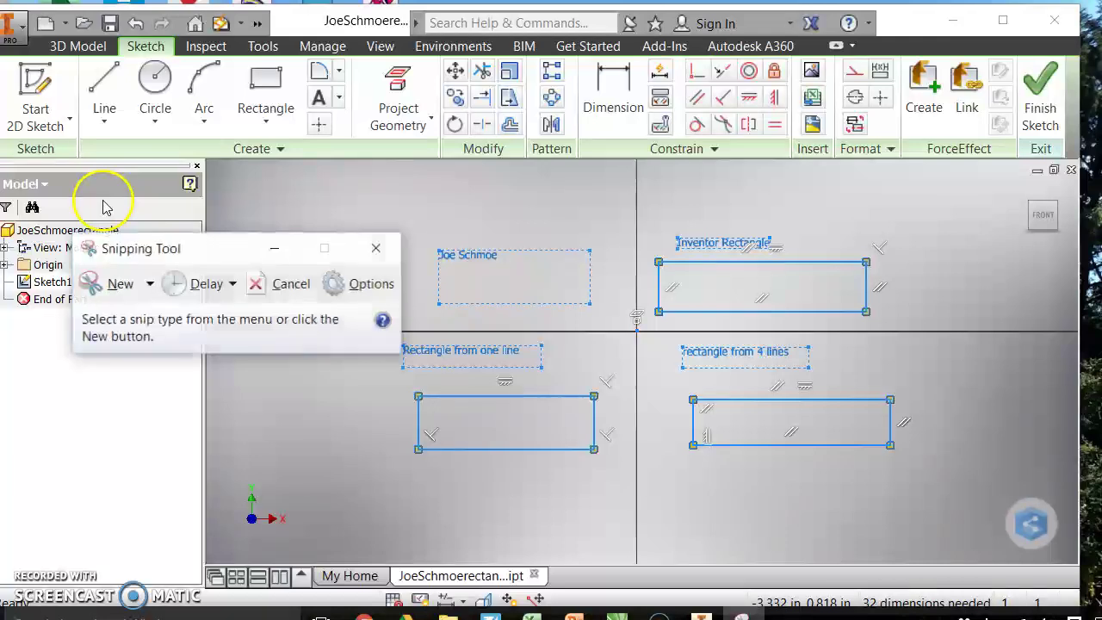
{"action": "left_click", "coordinate": [112, 285]}
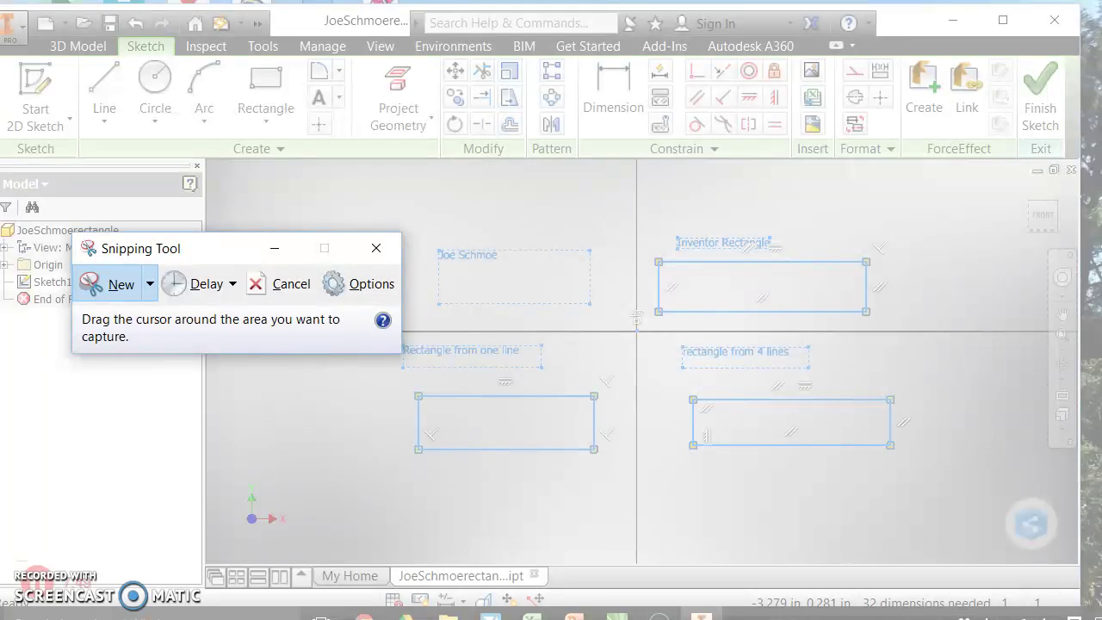
{"action": "left_click_drag", "start_coordinate": [0, 6], "coordinate": [1096, 603]}
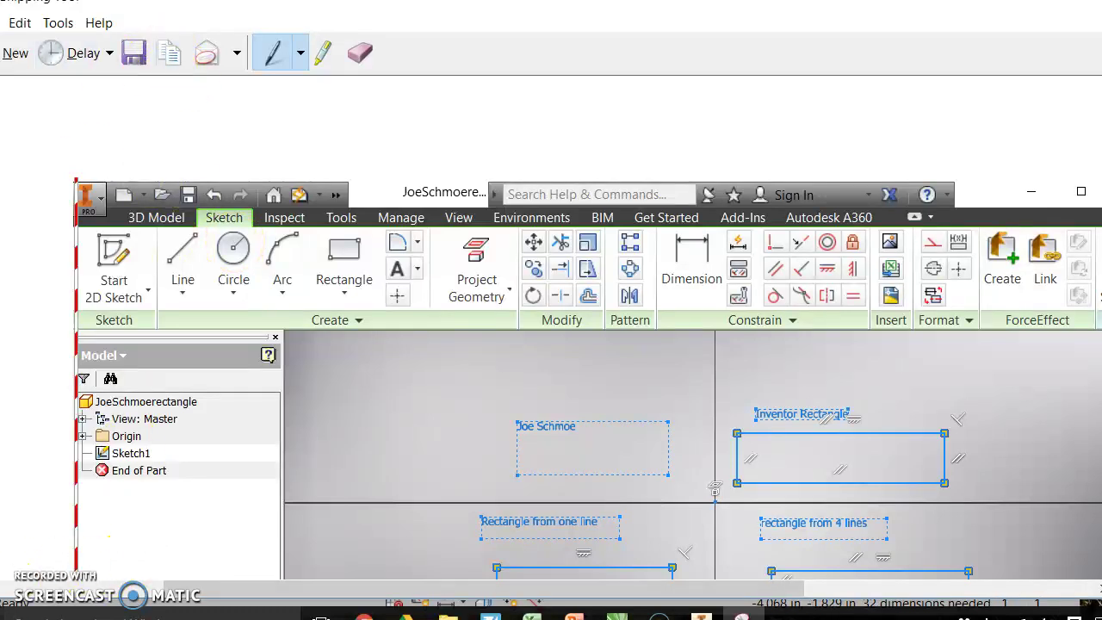
Find Microsoft Word 2010 among the Microsoft Office programs and switch to a new blank document.
{"action": "left_click", "coordinate": [12, 603]}
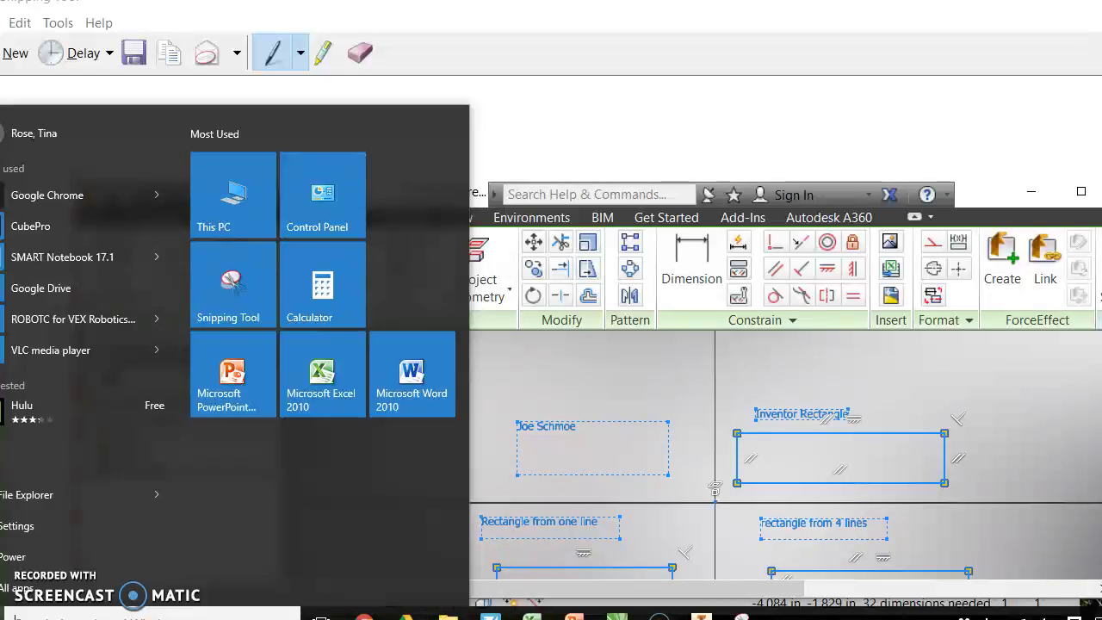
{"action": "left_click", "coordinate": [14, 591]}
{"action": "scroll", "coordinate": [22, 497], "scroll_direction": "down", "scroll_amount": 10}
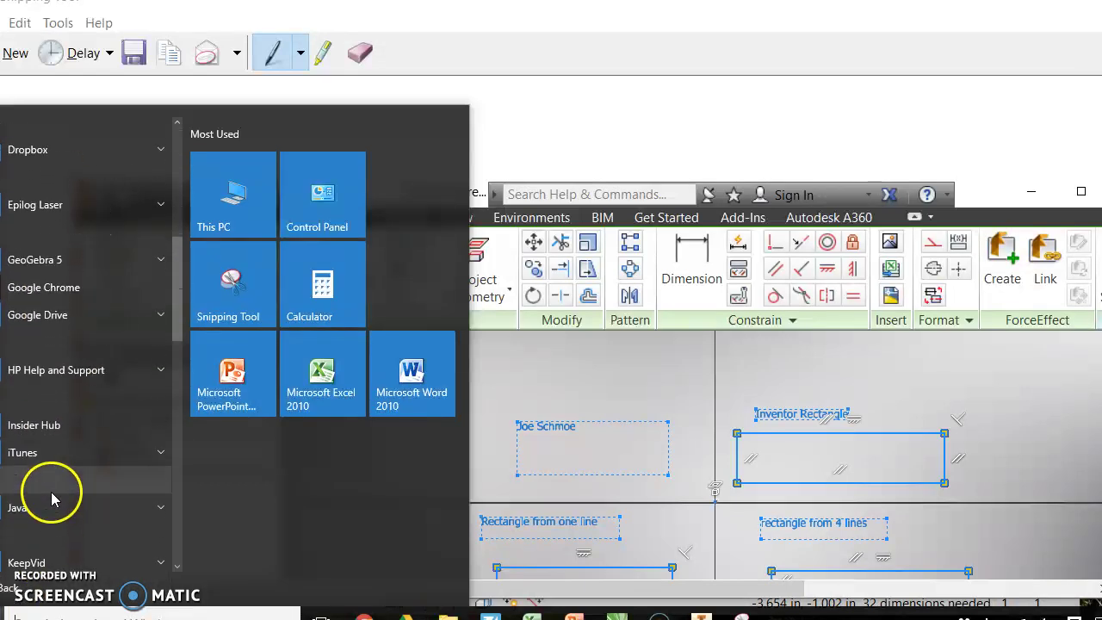
{"action": "scroll", "coordinate": [50, 495], "scroll_direction": "down", "scroll_amount": 5}
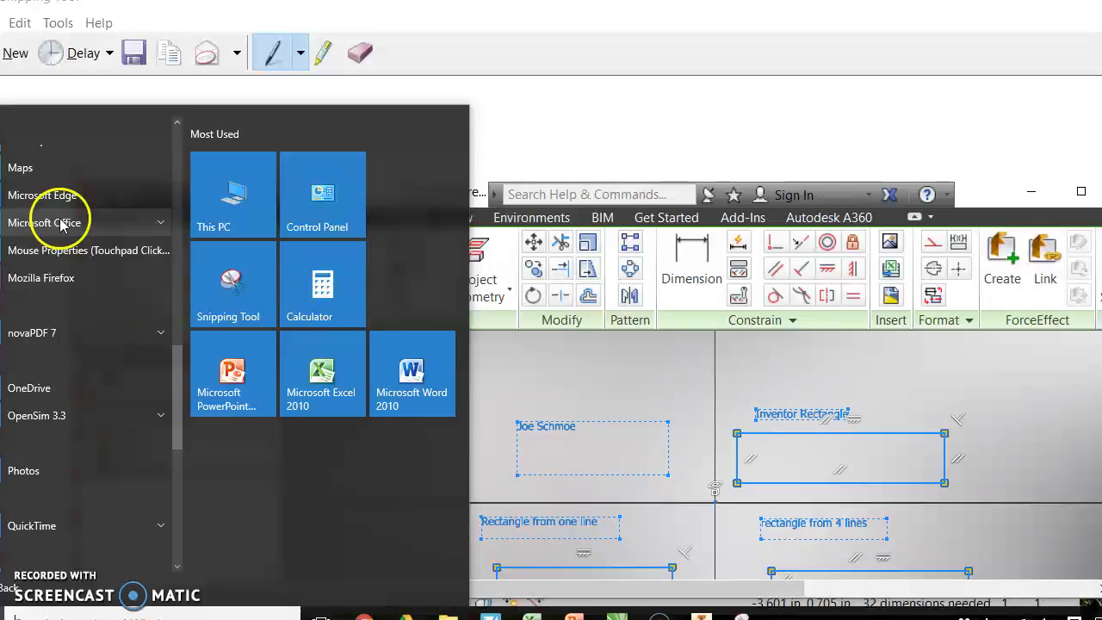
{"action": "left_click", "coordinate": [61, 224]}
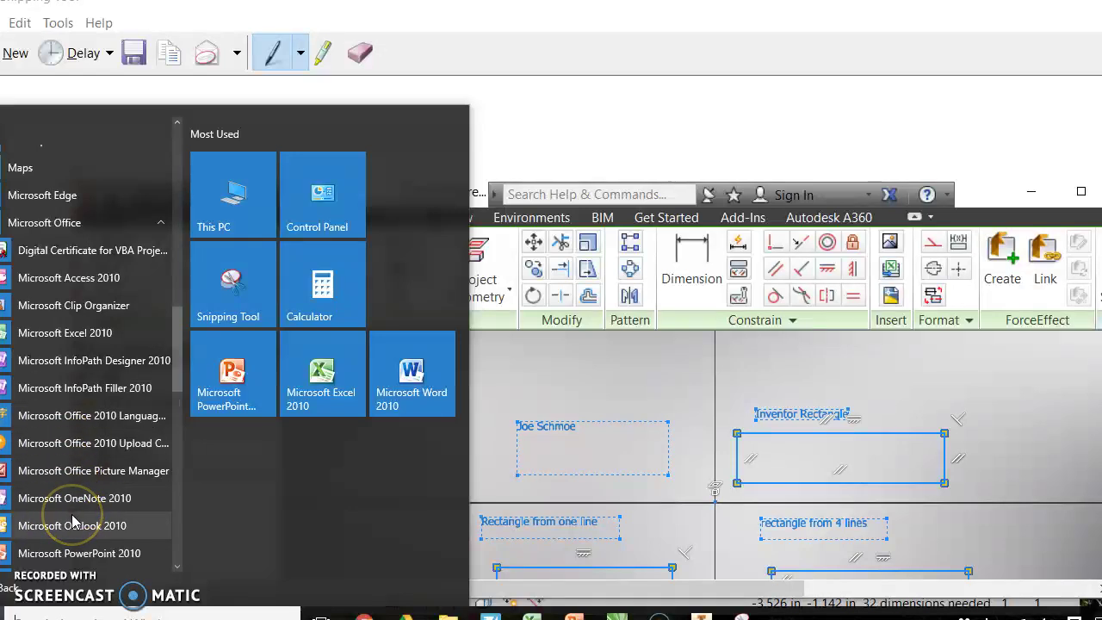
{"action": "scroll", "coordinate": [72, 519], "scroll_direction": "down", "scroll_amount": 3}
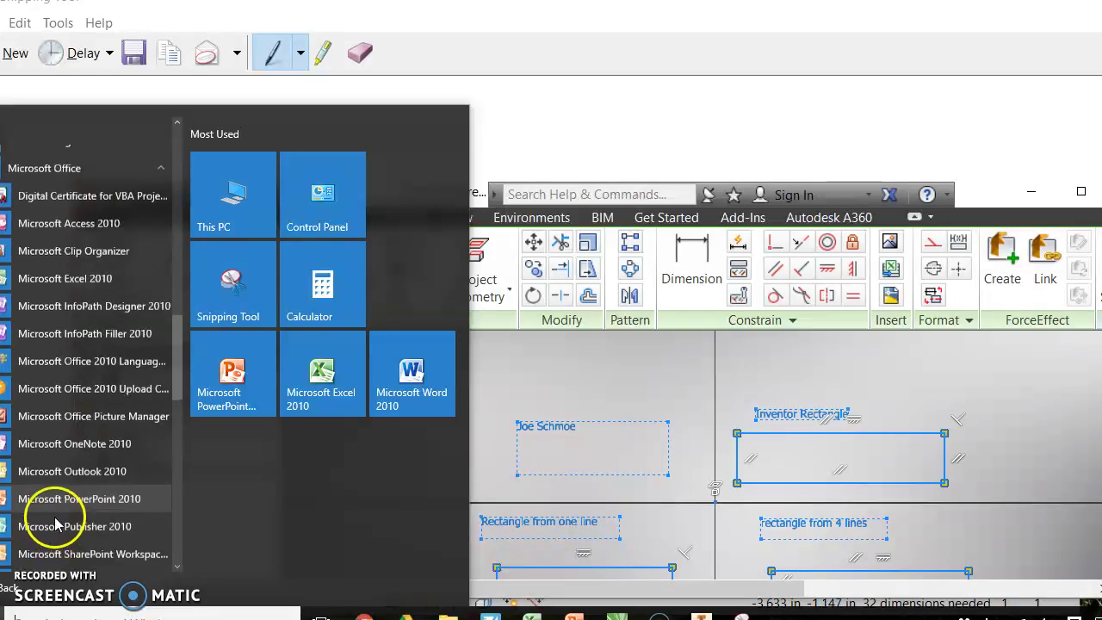
{"action": "left_click", "coordinate": [69, 500]}
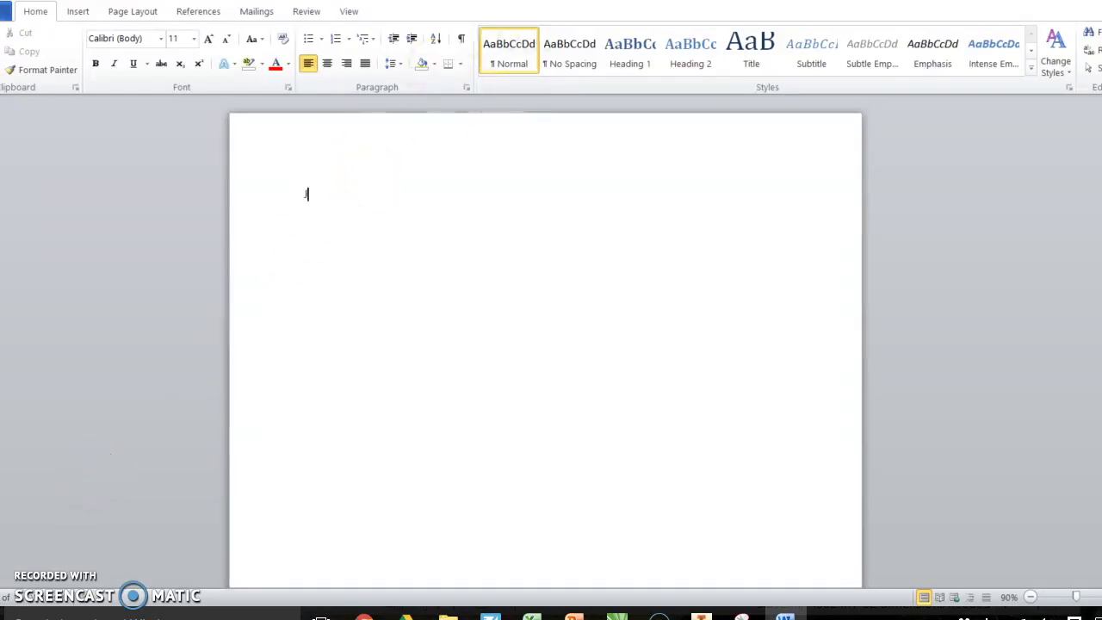
Enter the student's full name at the start of the document and insert the captured screenshot below it.
{"action": "type", "text": "oe Schmoe"}
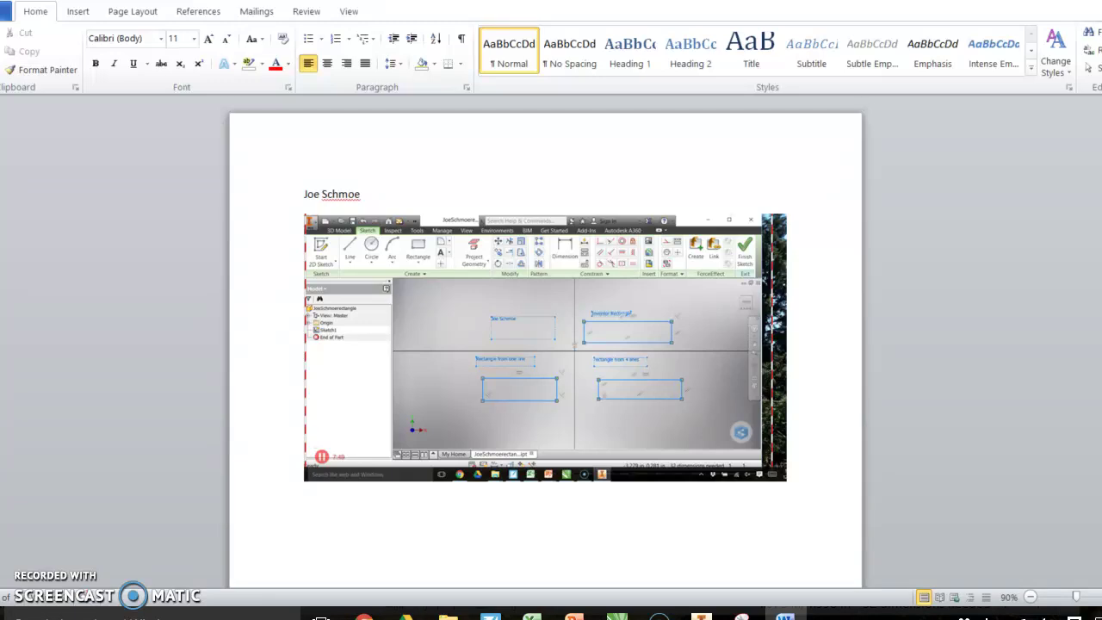
Print one copy of the document on the MEM Robotics HP M700 printer.
{"action": "key", "text": "alt+f"}
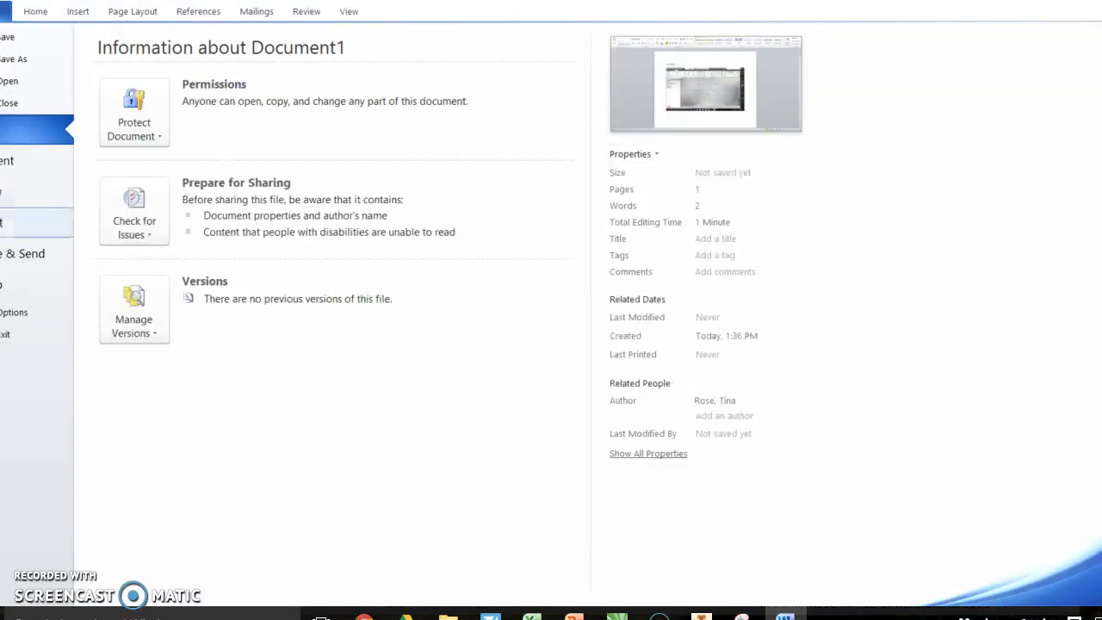
{"action": "left_click", "coordinate": [17, 222]}
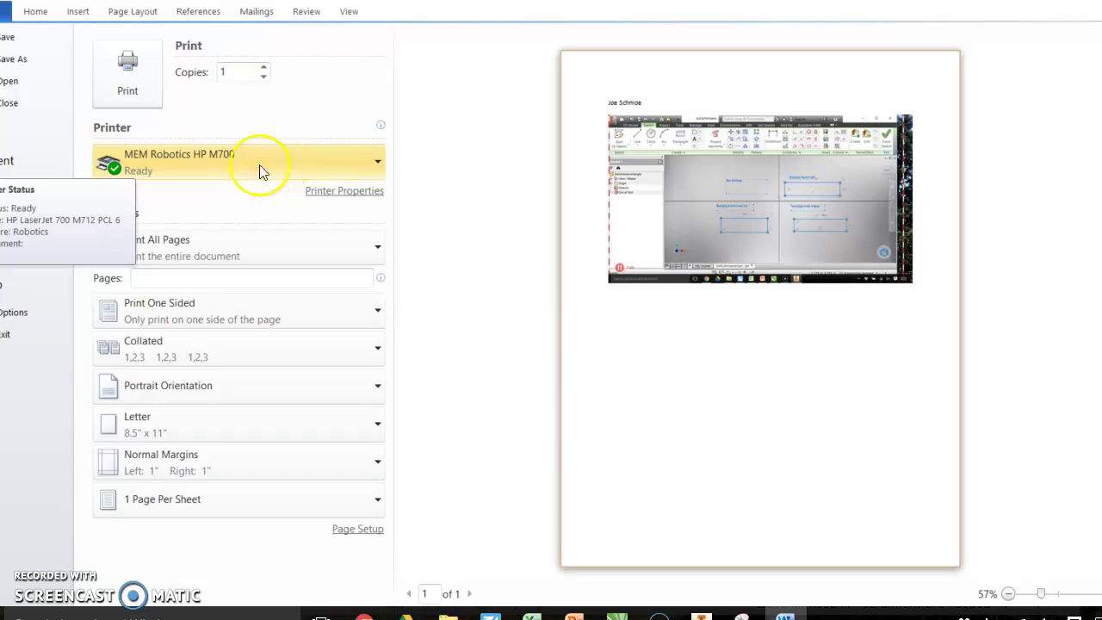
{"action": "left_click", "coordinate": [129, 75]}
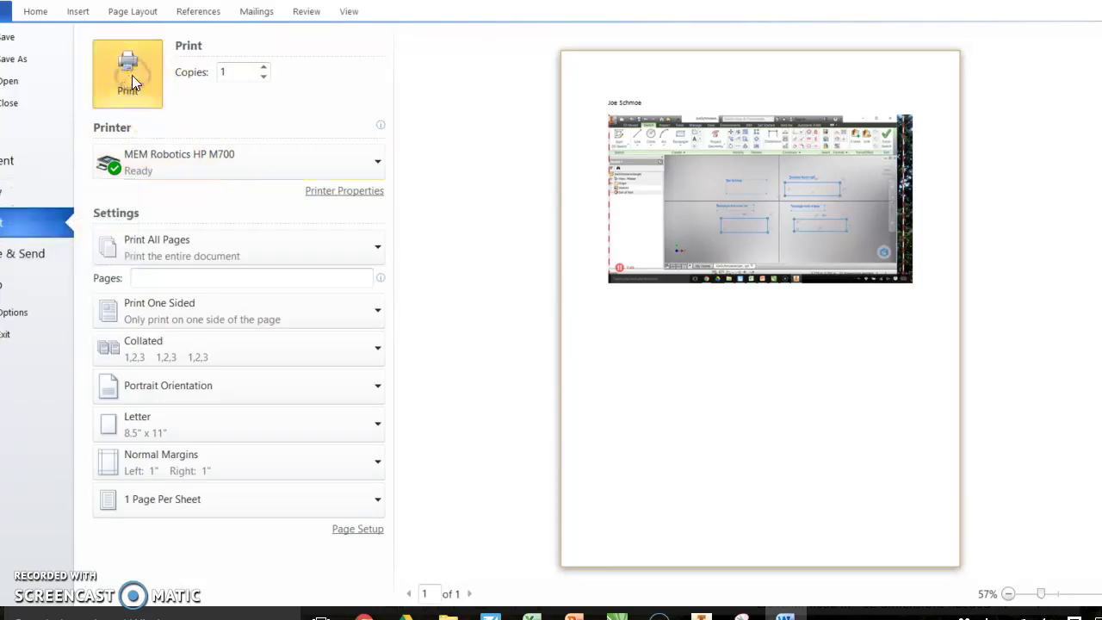